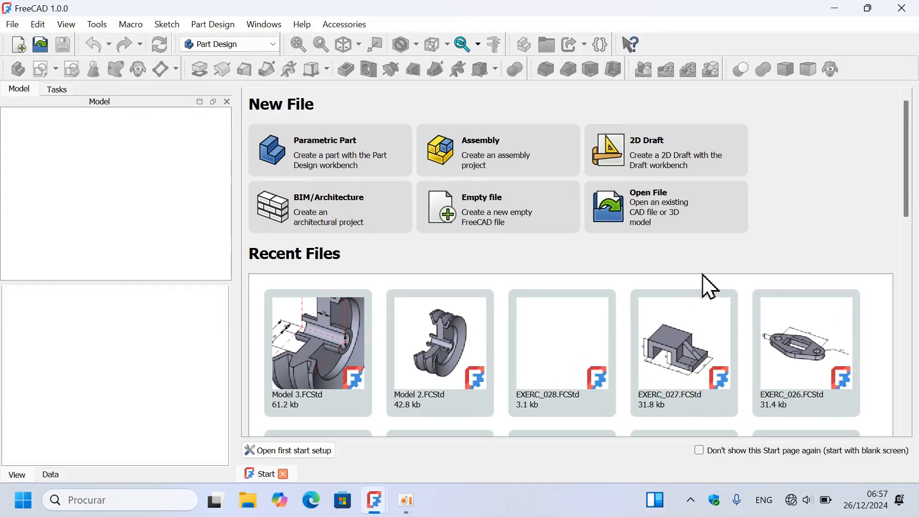
- Create an empty document with a new body and start a sketch on the XZ plane
{"action": "left_click", "coordinate": [523, 215]}
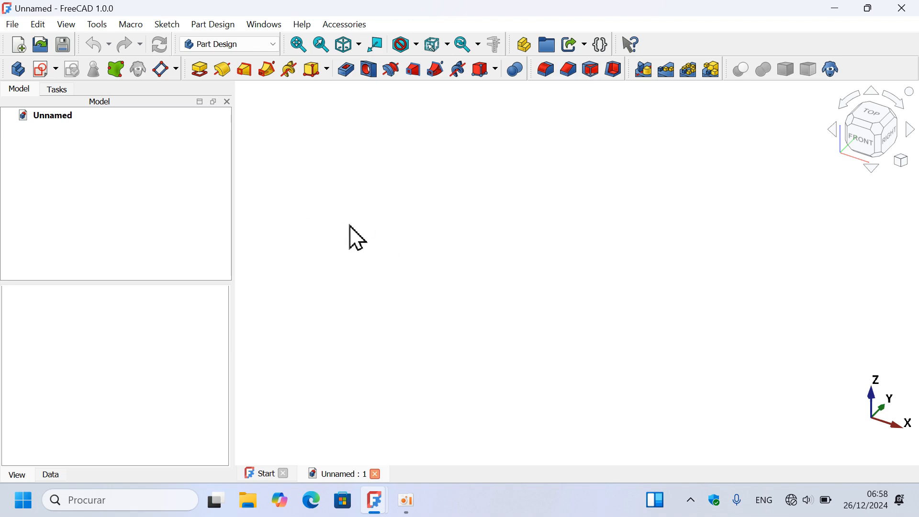
{"action": "left_click", "coordinate": [21, 76]}
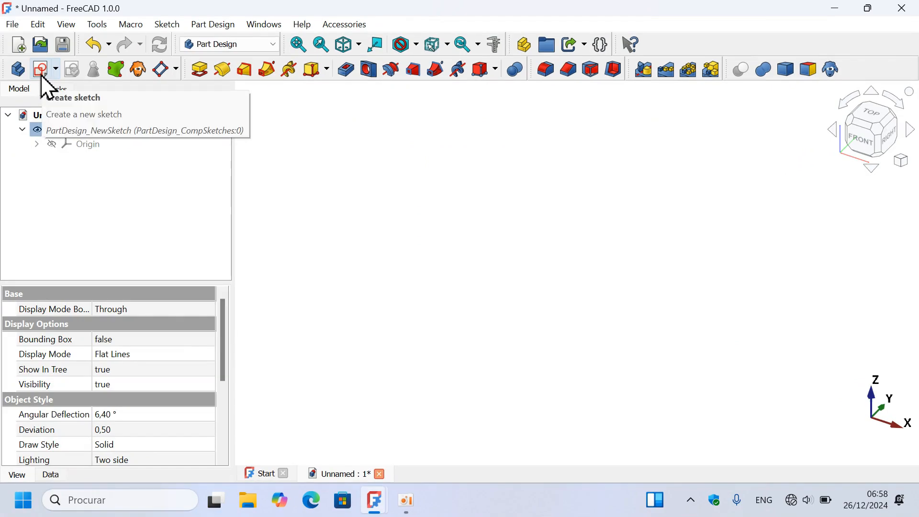
{"action": "left_click", "coordinate": [42, 75]}
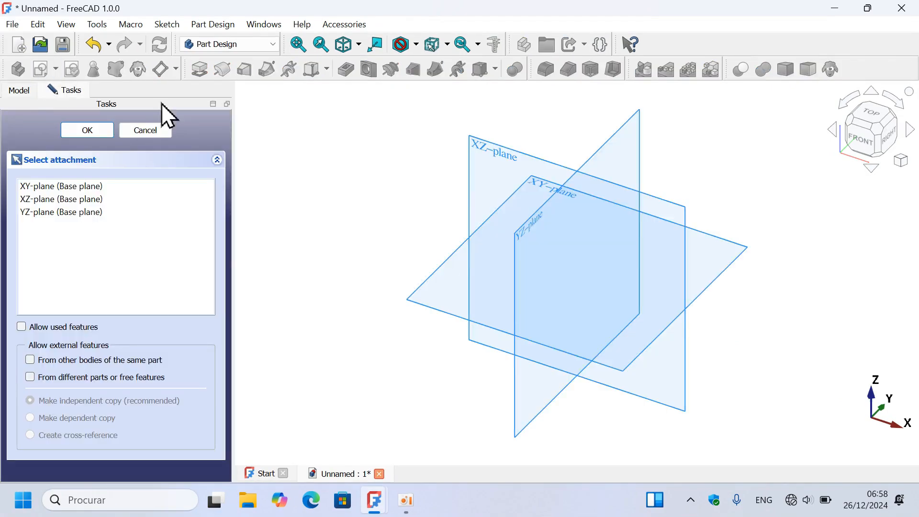
{"action": "left_click", "coordinate": [507, 150]}
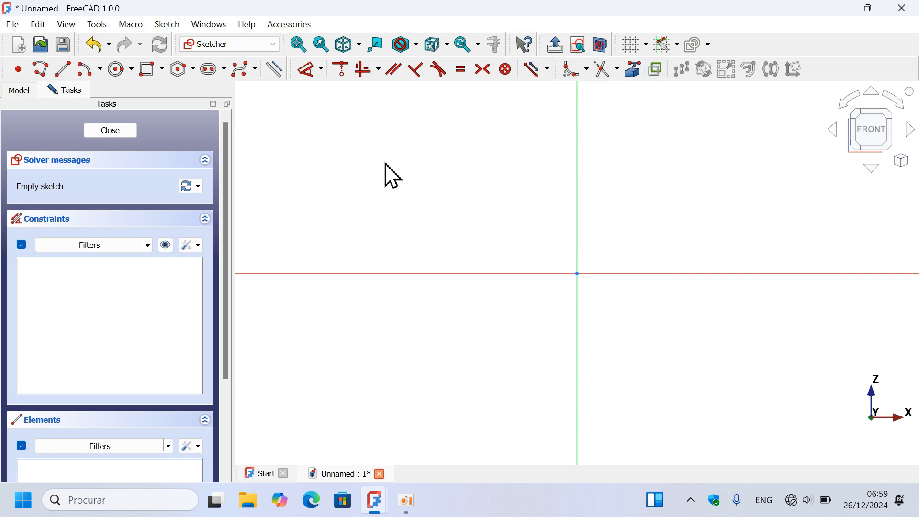
- Draw a polyline above the horizontal axis with a base about 83 mm long and a stepped left side rising to the short underside of the rim
{"action": "scroll", "coordinate": [393, 176], "scroll_direction": "down", "scroll_amount": 2}
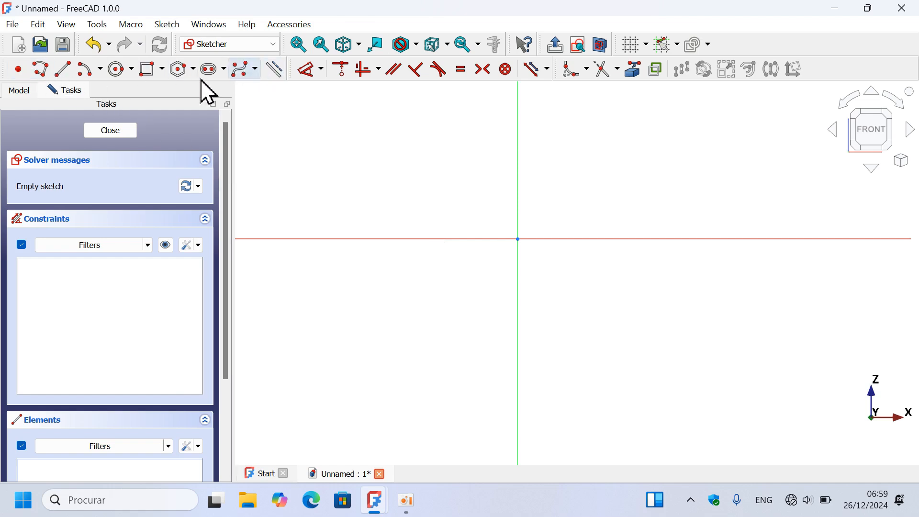
{"action": "left_click", "coordinate": [48, 62]}
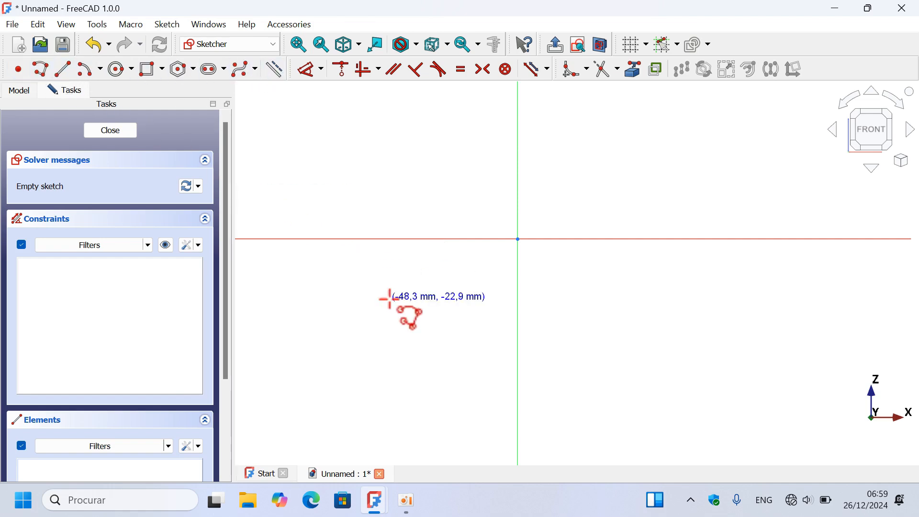
{"action": "scroll", "coordinate": [389, 297], "scroll_direction": "down", "scroll_amount": 2}
{"action": "scroll", "coordinate": [426, 223], "scroll_direction": "up", "scroll_amount": 2}
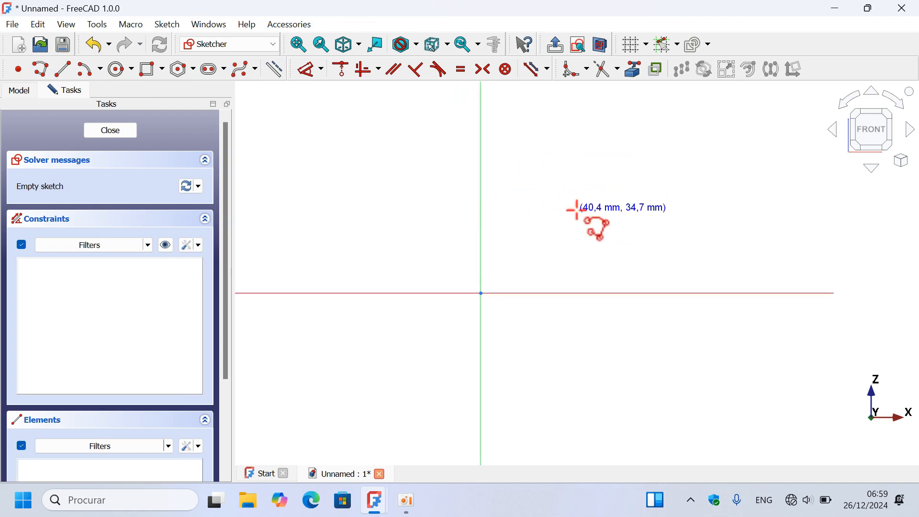
{"action": "left_click", "coordinate": [572, 241]}
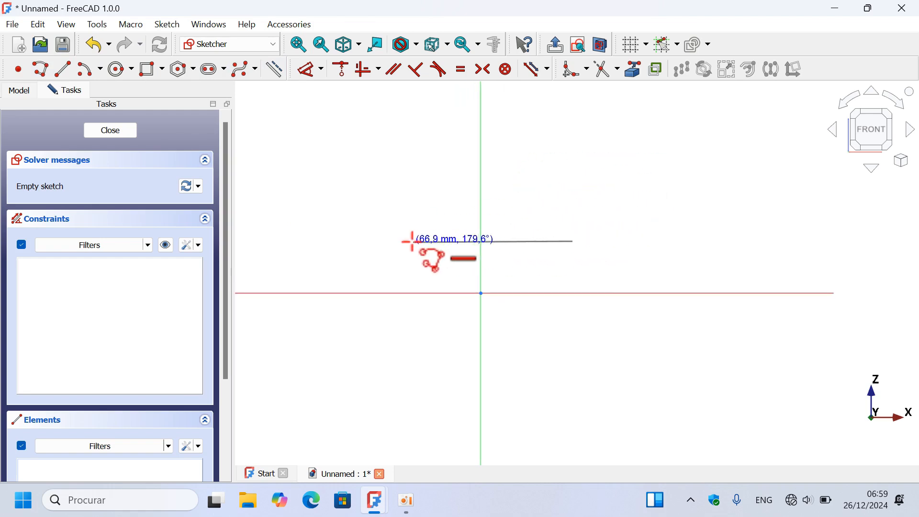
{"action": "left_click", "coordinate": [372, 242]}
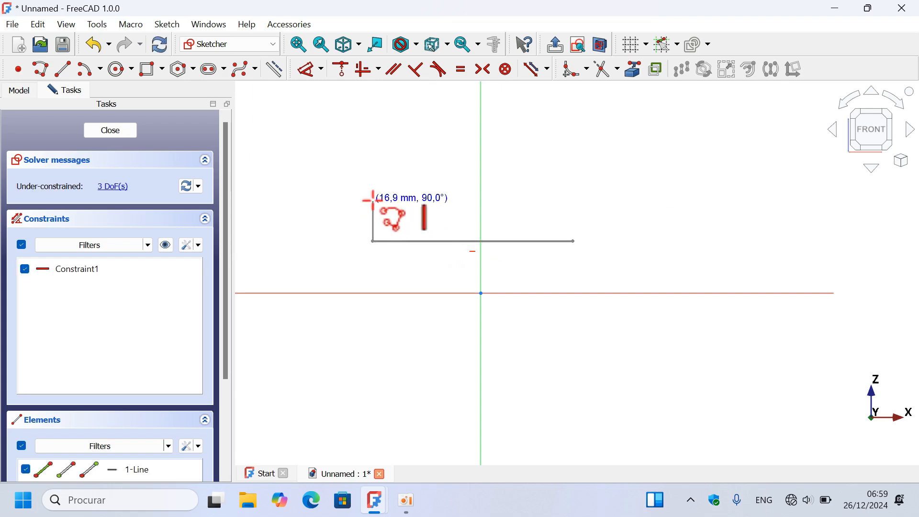
{"action": "left_click", "coordinate": [372, 200]}
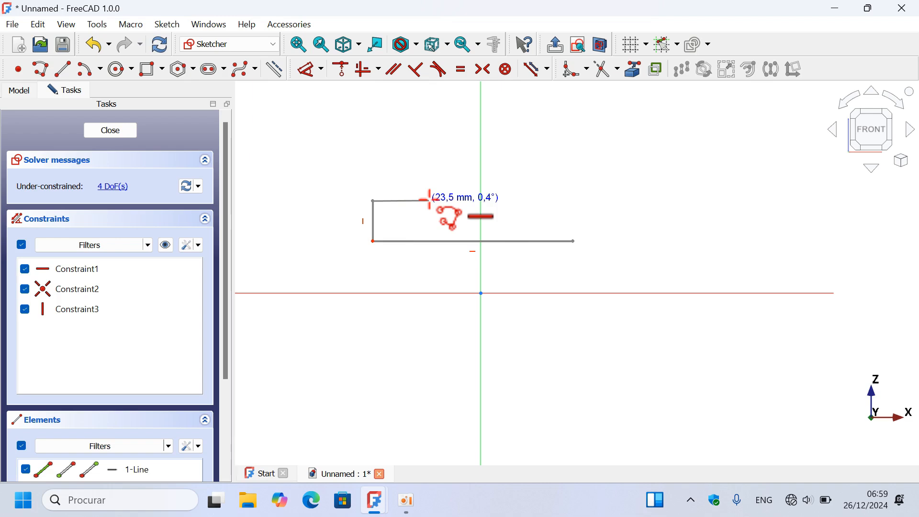
{"action": "left_click", "coordinate": [430, 200]}
{"action": "left_click", "coordinate": [429, 140]}
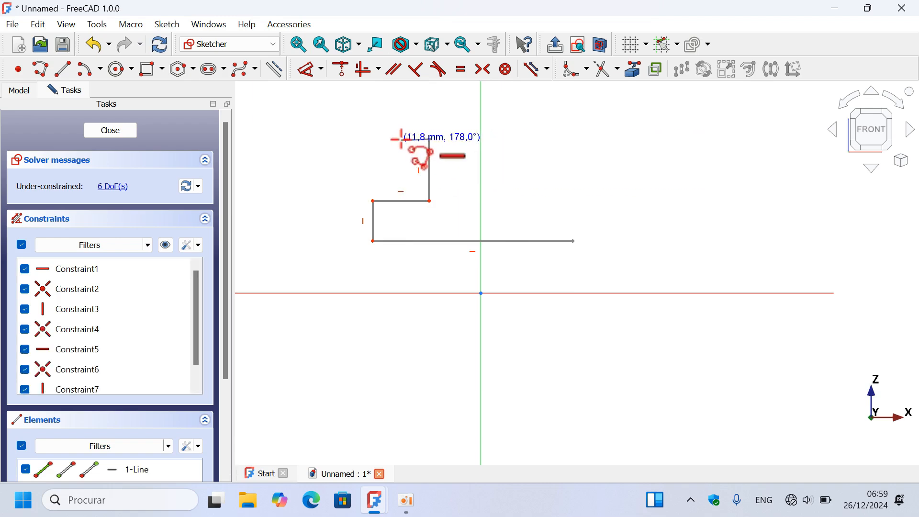
{"action": "left_click", "coordinate": [401, 140]}
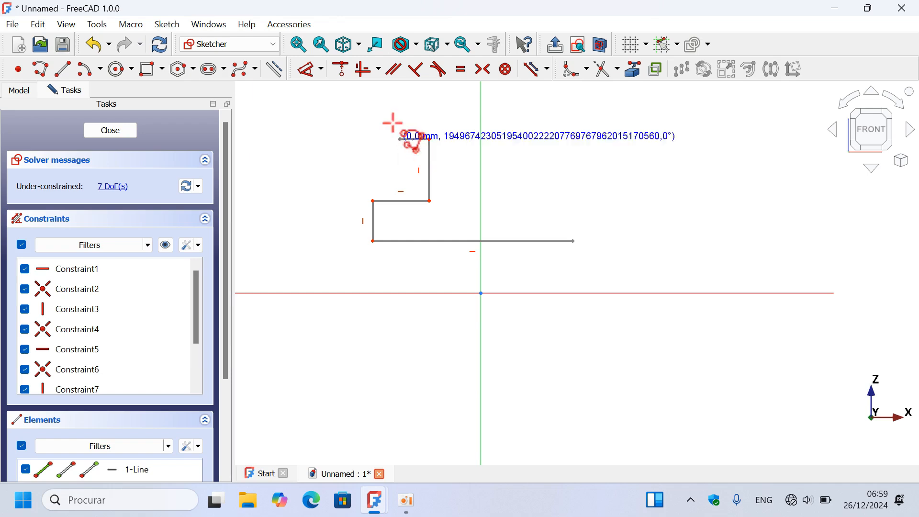
- Continue the polyline with a left flank slanting outward about 22 mm and a flat-topped rim outline containing two trapezoidal grooves
{"action": "left_click", "coordinate": [374, 93]}
{"action": "left_click", "coordinate": [412, 94]}
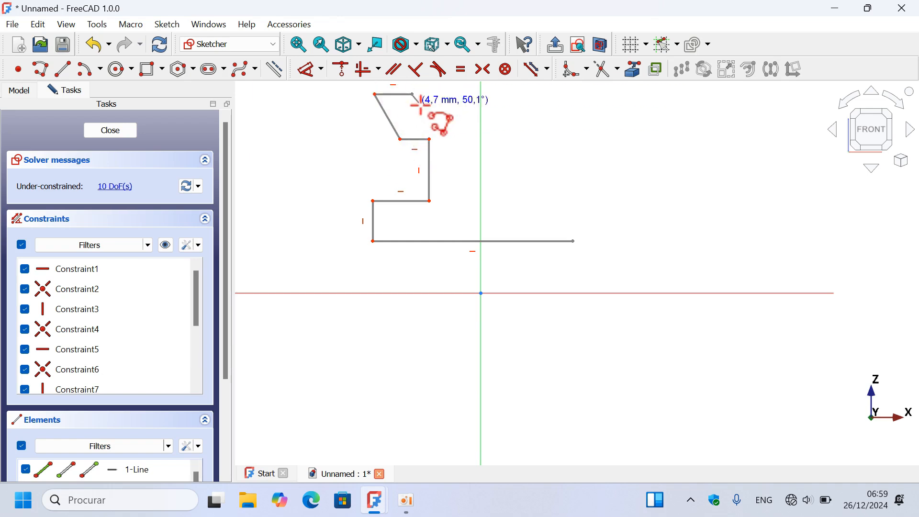
{"action": "left_click", "coordinate": [428, 123]}
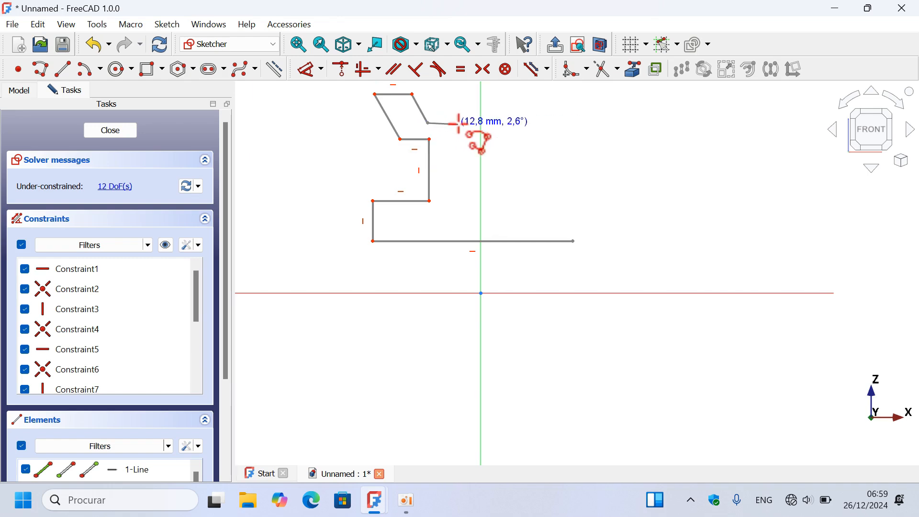
{"action": "left_click", "coordinate": [457, 123]}
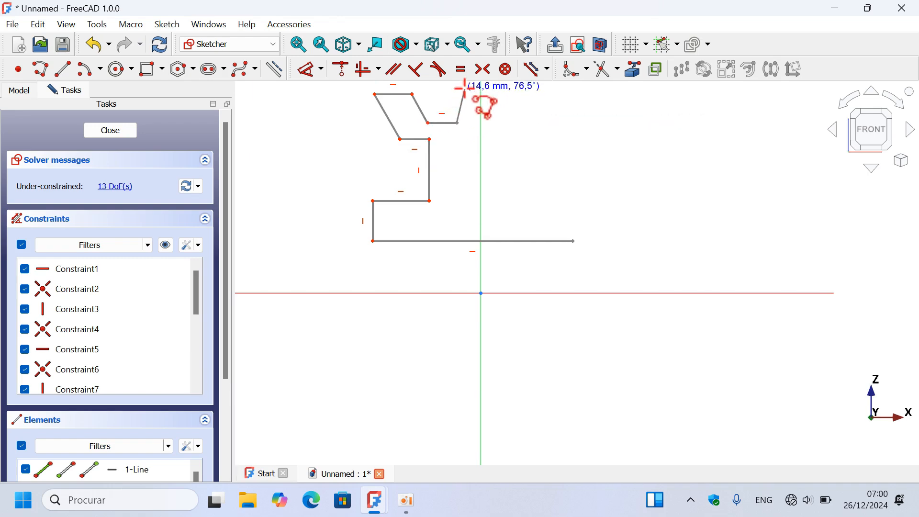
{"action": "left_click", "coordinate": [465, 88]}
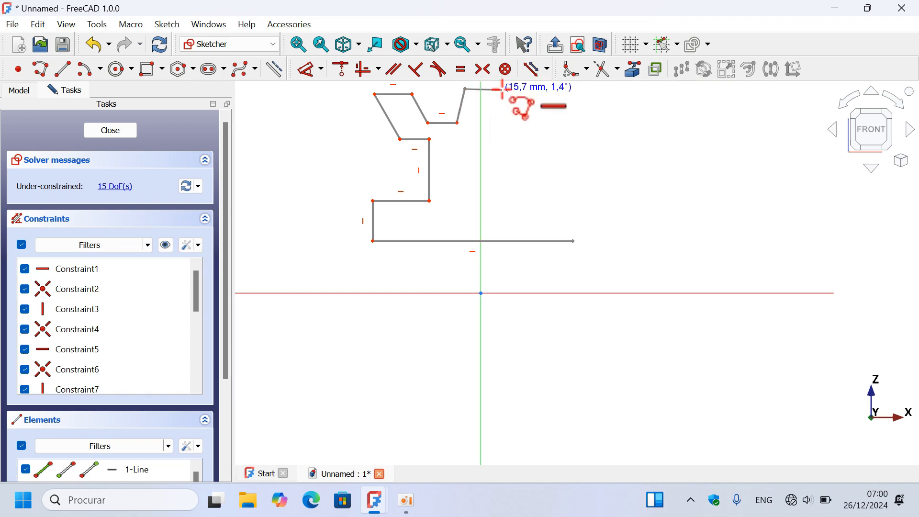
{"action": "left_click", "coordinate": [502, 89]}
{"action": "left_click", "coordinate": [514, 117]}
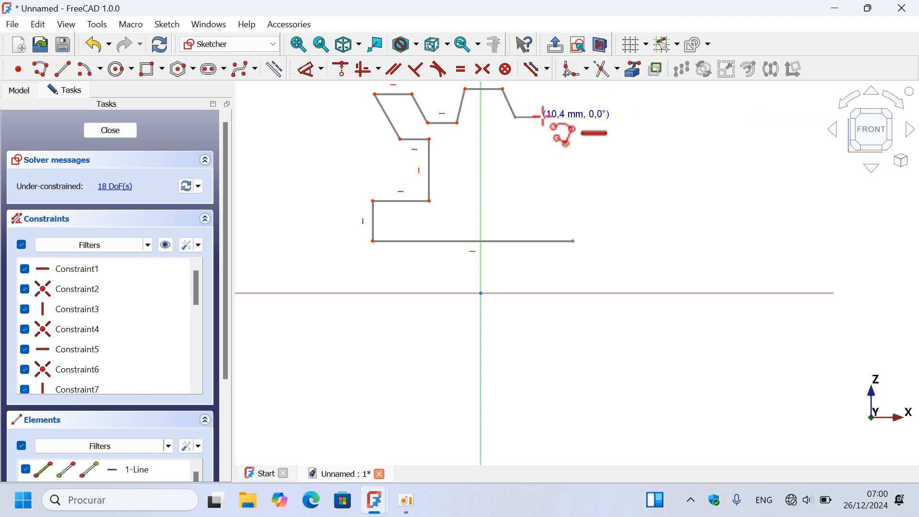
{"action": "left_click", "coordinate": [546, 116]}
{"action": "left_click", "coordinate": [558, 86]}
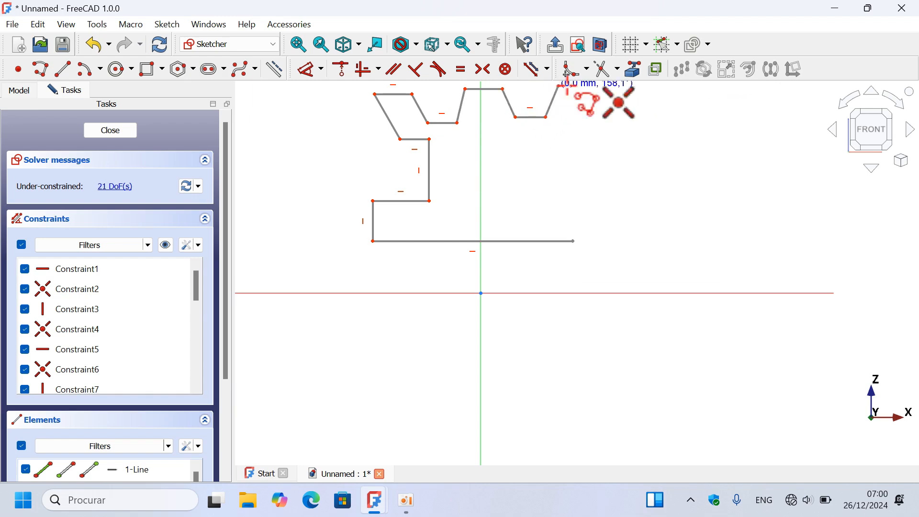
{"action": "left_click", "coordinate": [580, 86]}
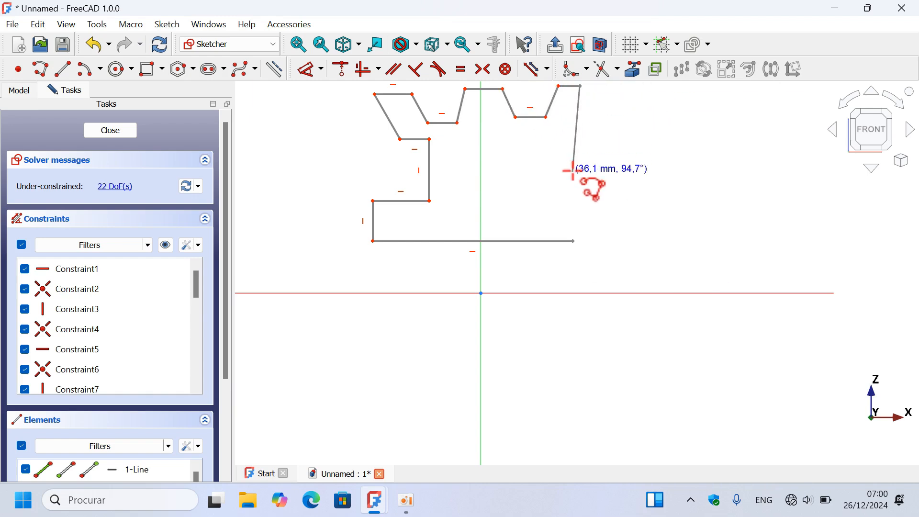
- Close the polyline down the right side with a slanted flank, rim underside, vertical web edge, base shoulder and vertical edge to the base's end
{"action": "scroll", "coordinate": [581, 134], "scroll_direction": "down", "scroll_amount": 1}
{"action": "scroll", "coordinate": [573, 116], "scroll_direction": "up", "scroll_amount": 2}
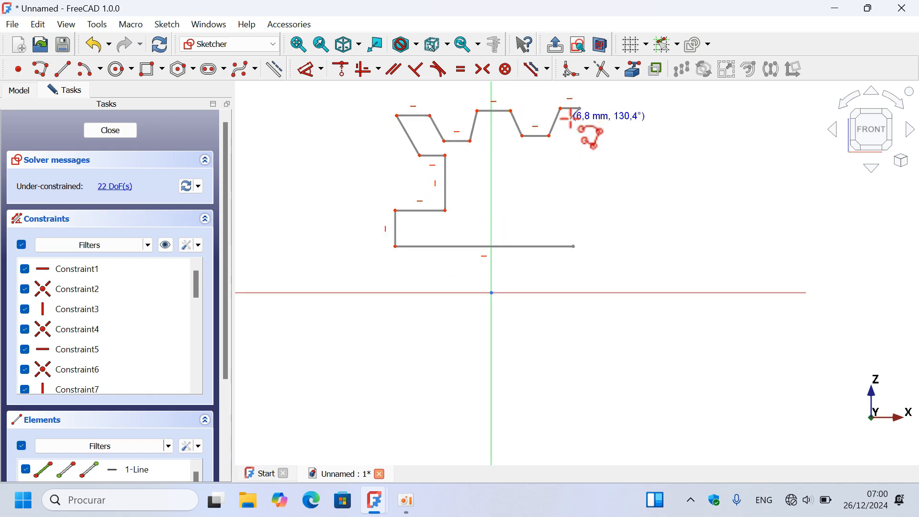
{"action": "left_click", "coordinate": [552, 154]}
{"action": "left_click", "coordinate": [513, 154]}
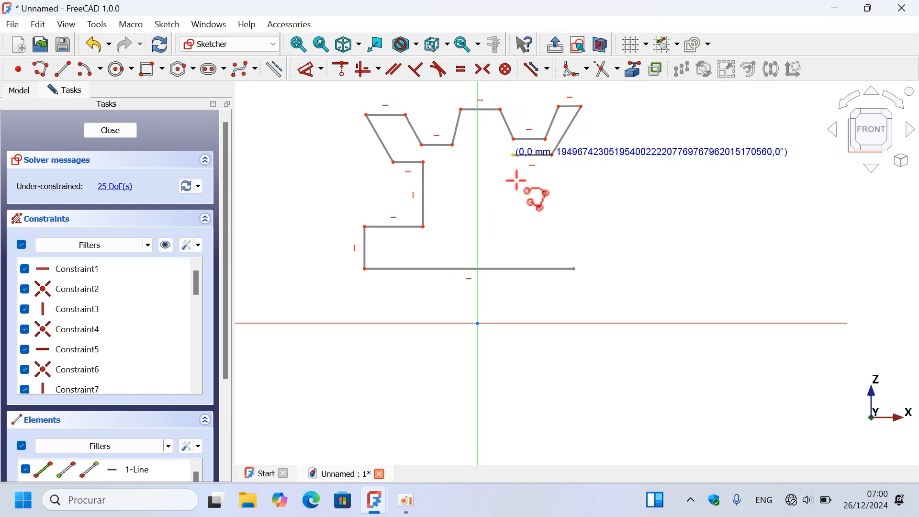
{"action": "left_click", "coordinate": [513, 221]}
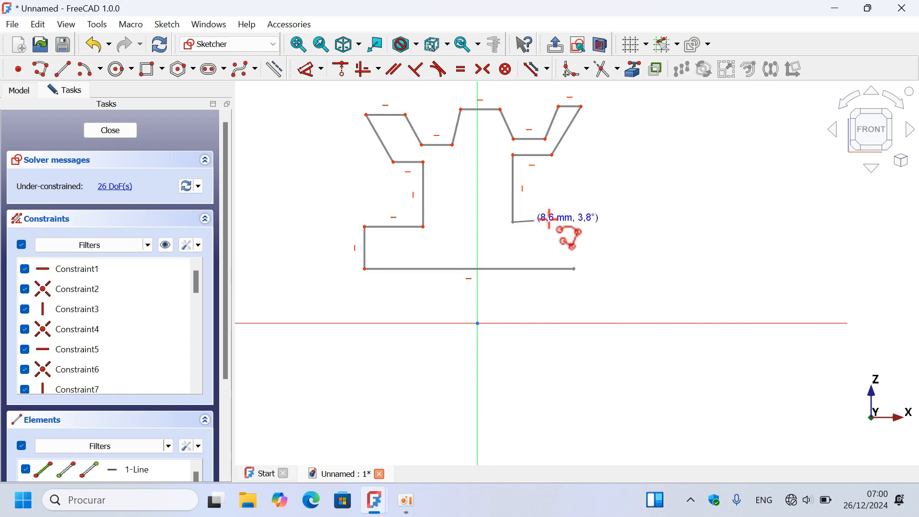
{"action": "left_click", "coordinate": [574, 221]}
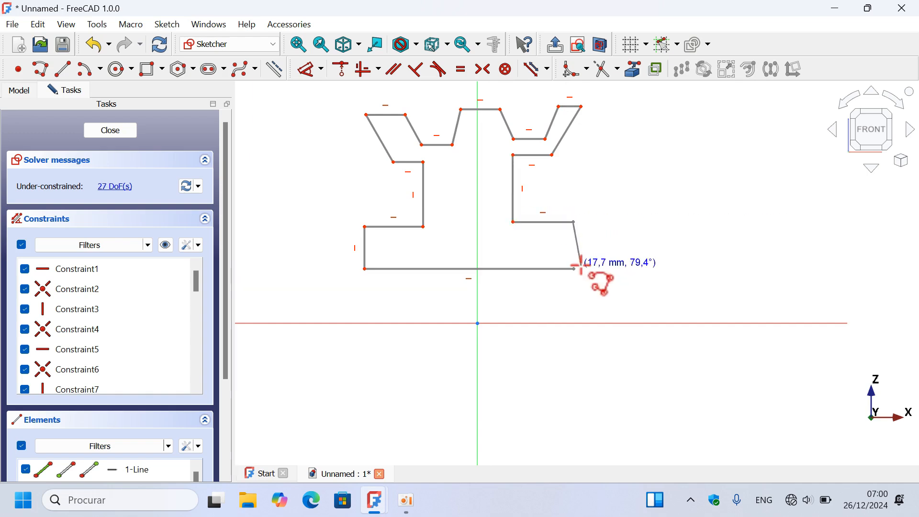
{"action": "left_click", "coordinate": [574, 269]}
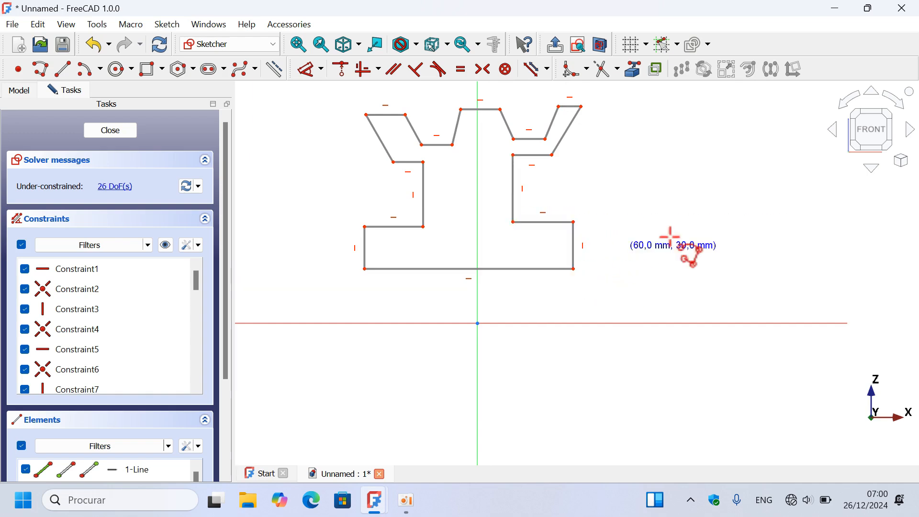
- Apply Equal constraints between the left and right base end edges, the two vertical web edges, and the two base shoulders
{"action": "scroll", "coordinate": [563, 276], "scroll_direction": "down", "scroll_amount": 2}
{"action": "scroll", "coordinate": [476, 247], "scroll_direction": "up", "scroll_amount": 2}
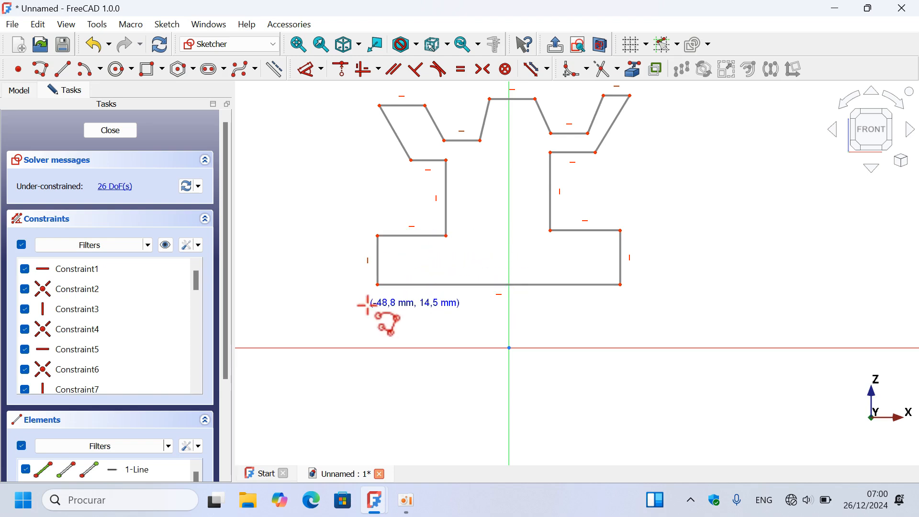
{"action": "scroll", "coordinate": [367, 305], "scroll_direction": "down", "scroll_amount": 2}
{"action": "scroll", "coordinate": [462, 144], "scroll_direction": "up", "scroll_amount": 1}
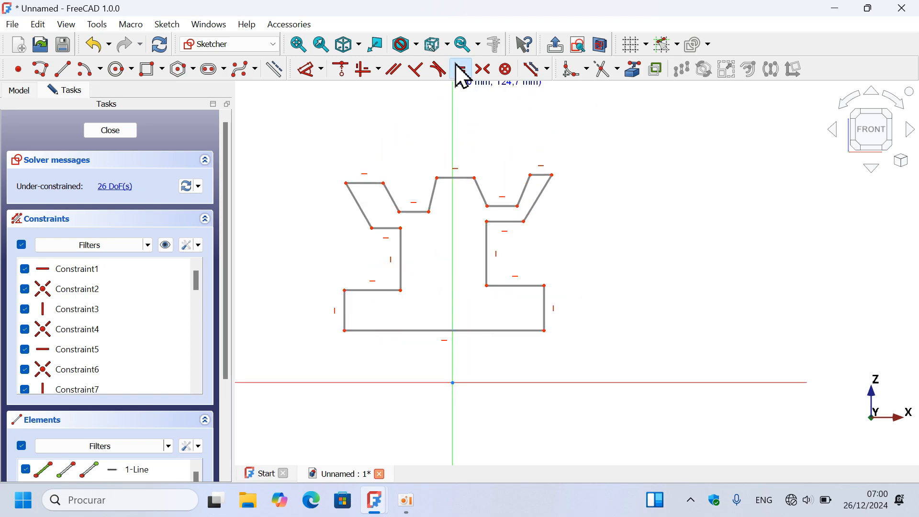
{"action": "left_click", "coordinate": [461, 72]}
{"action": "left_click", "coordinate": [545, 314]}
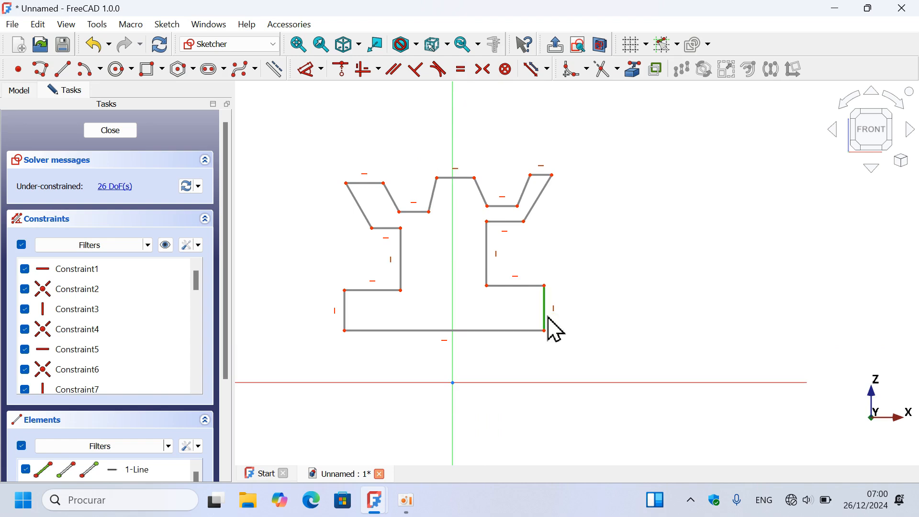
{"action": "left_click", "coordinate": [345, 316]}
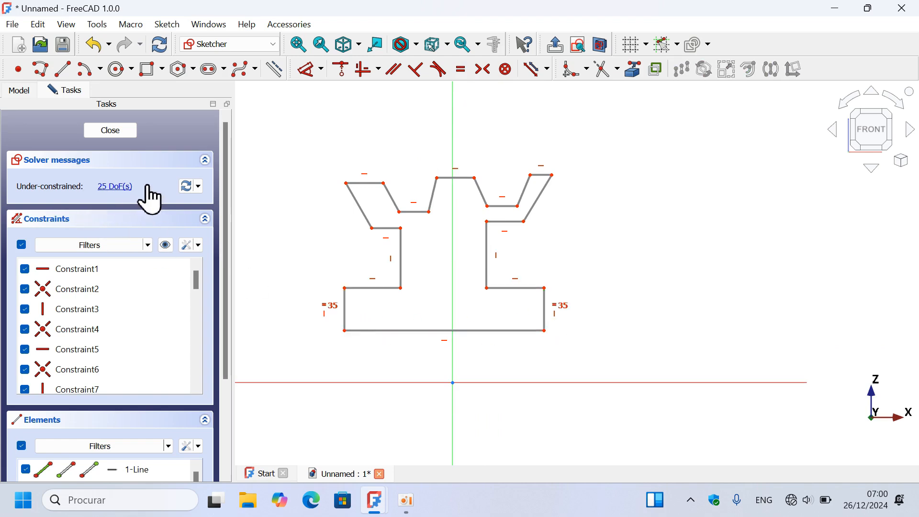
{"action": "left_click", "coordinate": [487, 261]}
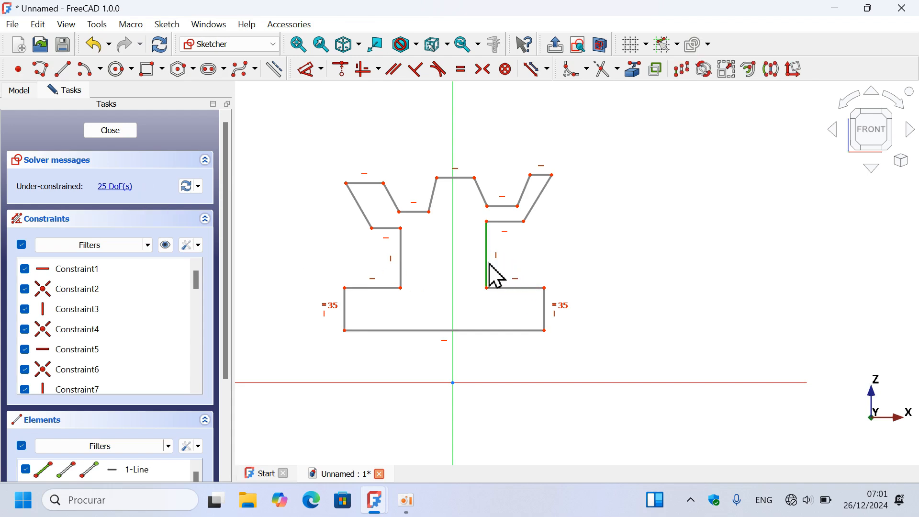
{"action": "left_click", "coordinate": [400, 271]}
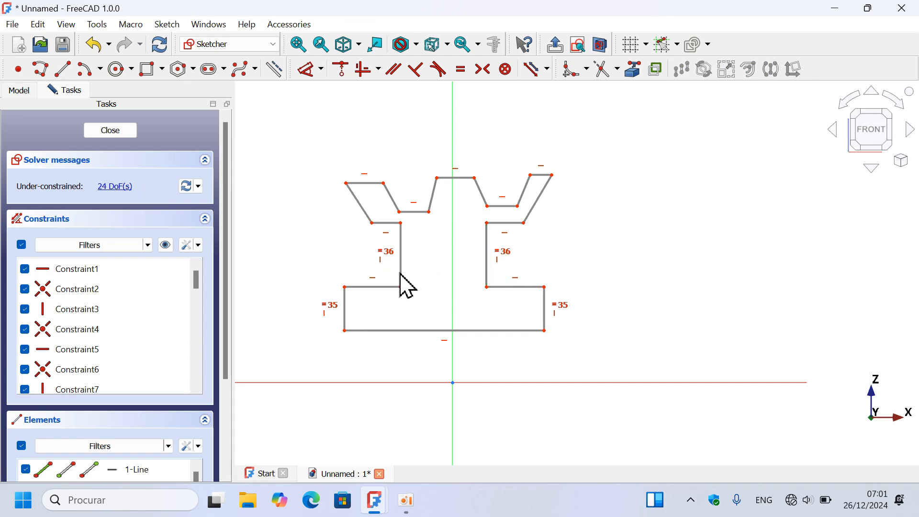
{"action": "left_click", "coordinate": [378, 288]}
{"action": "left_click", "coordinate": [514, 290]}
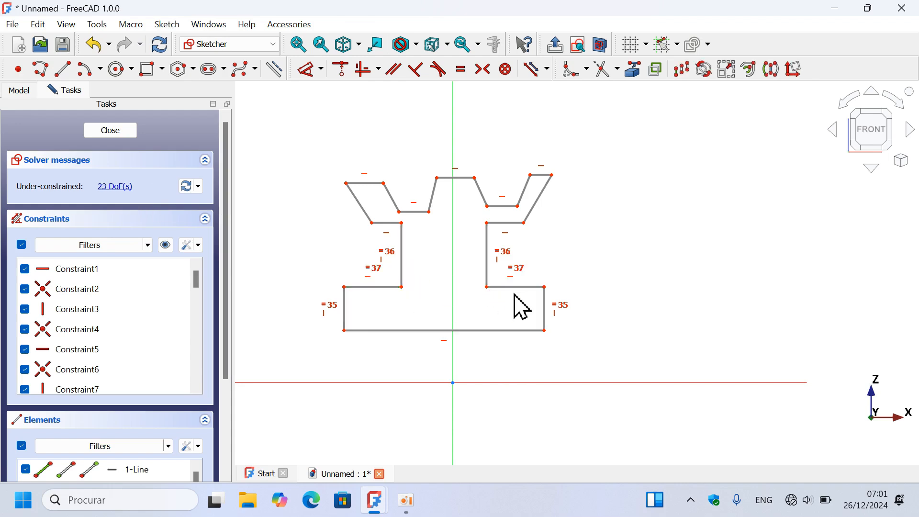
- Make the left and right rim undersides equal in length, and likewise the two outer slanted flanks
{"action": "scroll", "coordinate": [457, 232], "scroll_direction": "up", "scroll_amount": 3}
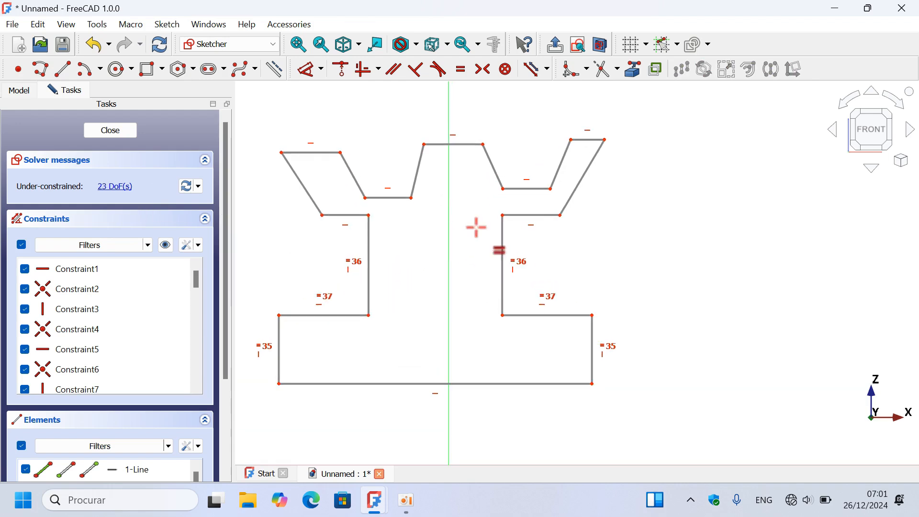
{"action": "left_click", "coordinate": [533, 215]}
{"action": "left_click", "coordinate": [348, 214]}
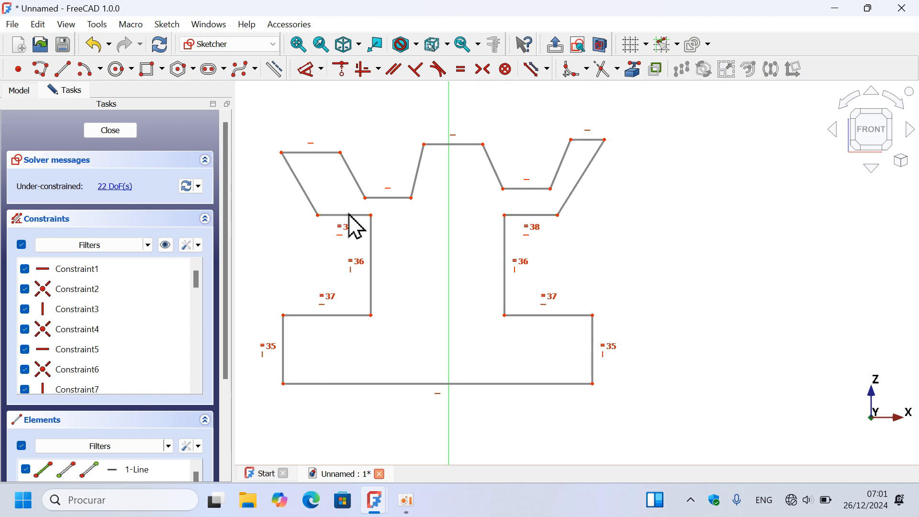
{"action": "left_click", "coordinate": [305, 196]}
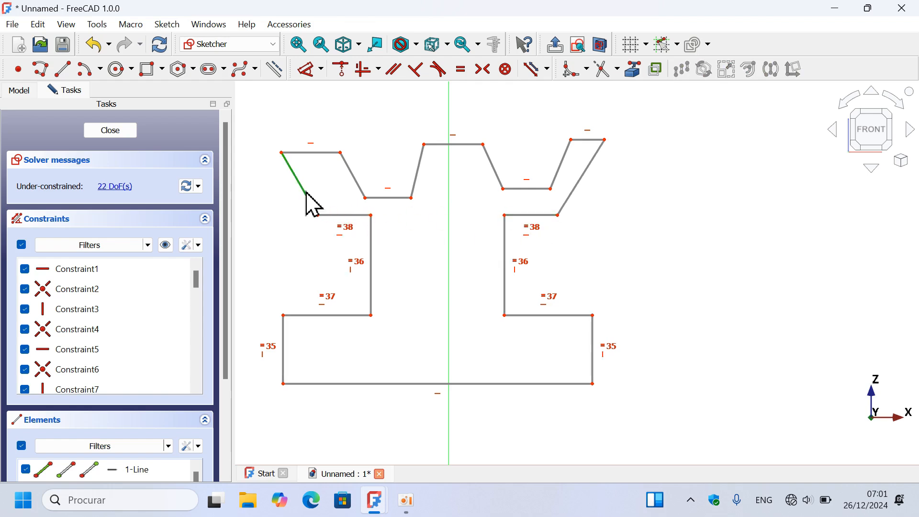
{"action": "left_click", "coordinate": [582, 187]}
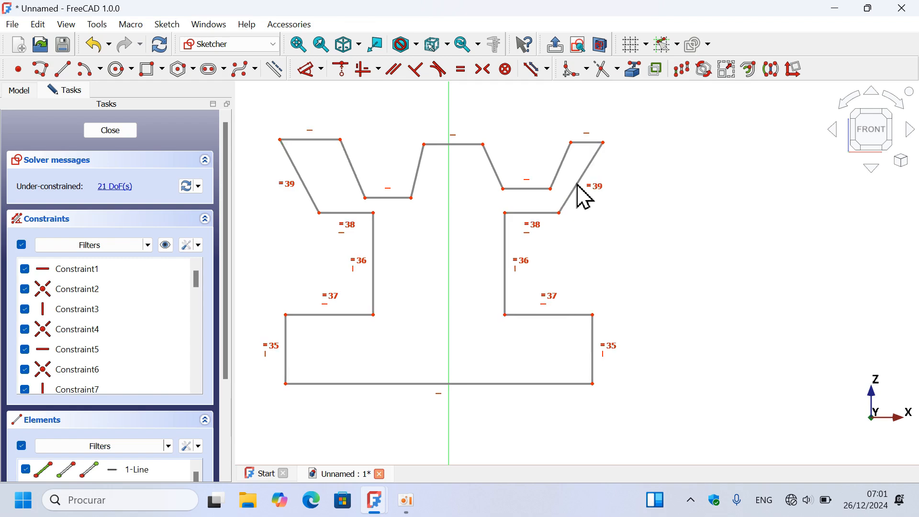
- Apply Equal constraints between the two outer rim top edges and between the outer flanks of the two grooves
{"action": "left_click", "coordinate": [584, 142]}
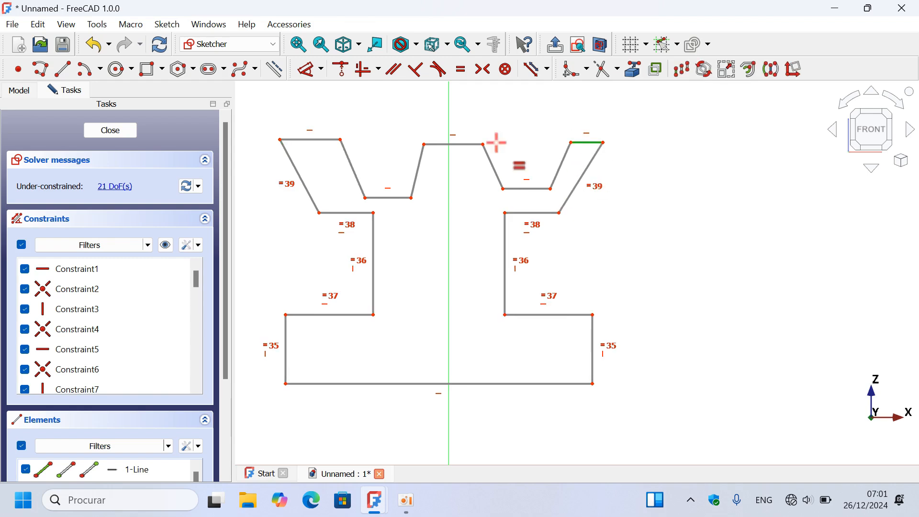
{"action": "left_click", "coordinate": [311, 140]}
{"action": "left_click", "coordinate": [354, 169]}
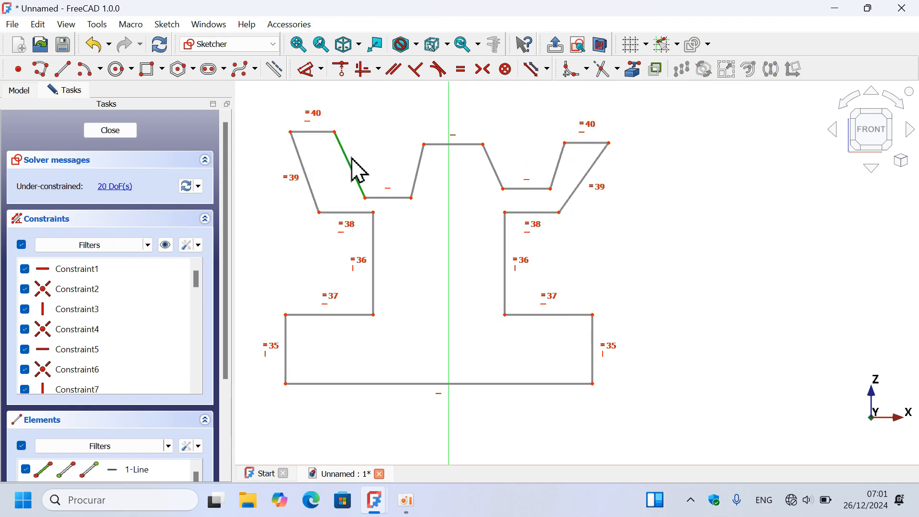
{"action": "left_click", "coordinate": [559, 159]}
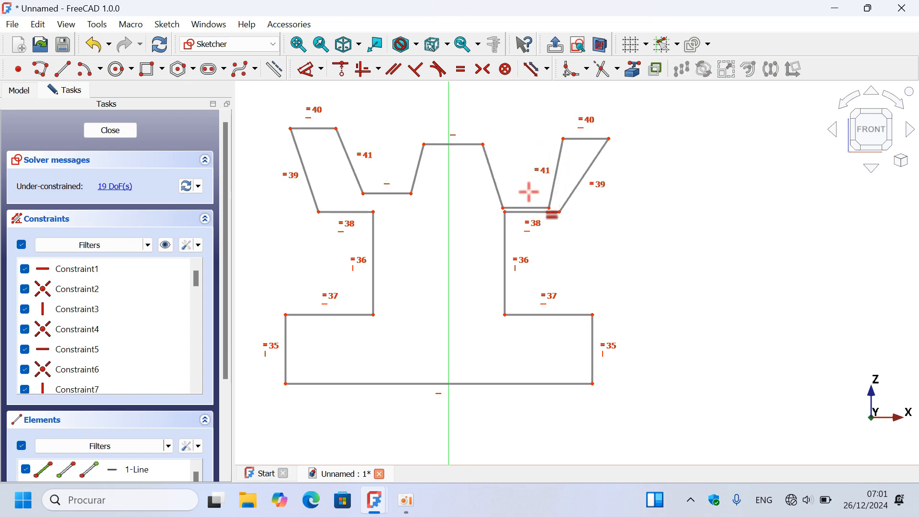
- Make both groove floors equal and both inner groove flanks equal, and move the right groove floor's outer corner up and inward
{"action": "left_click", "coordinate": [526, 207]}
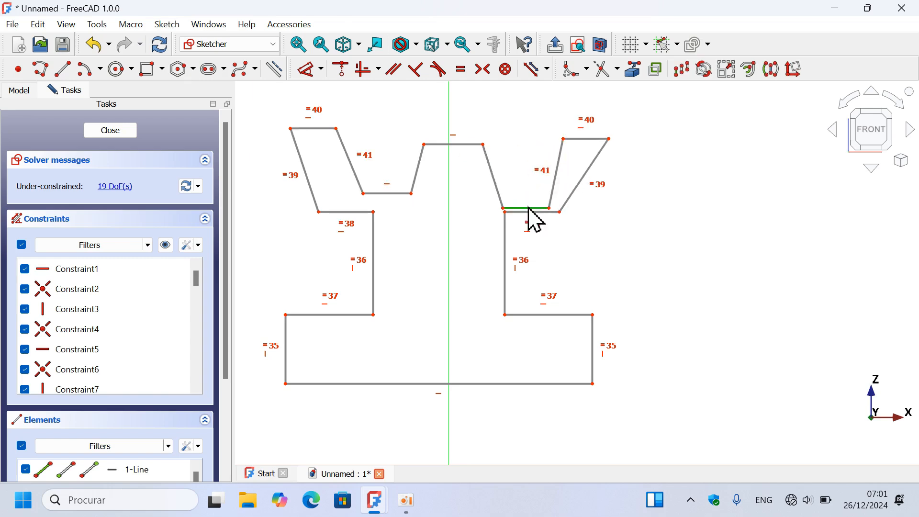
{"action": "left_click", "coordinate": [383, 193]}
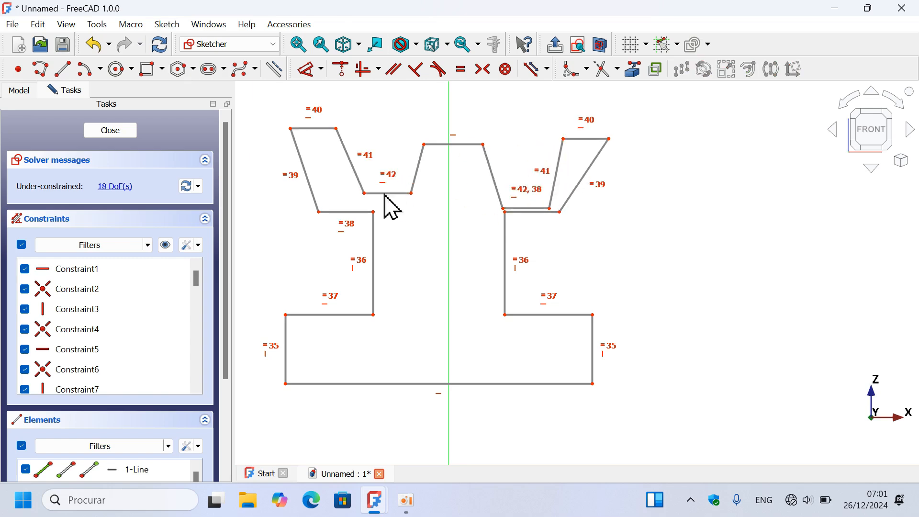
{"action": "left_click", "coordinate": [415, 167]}
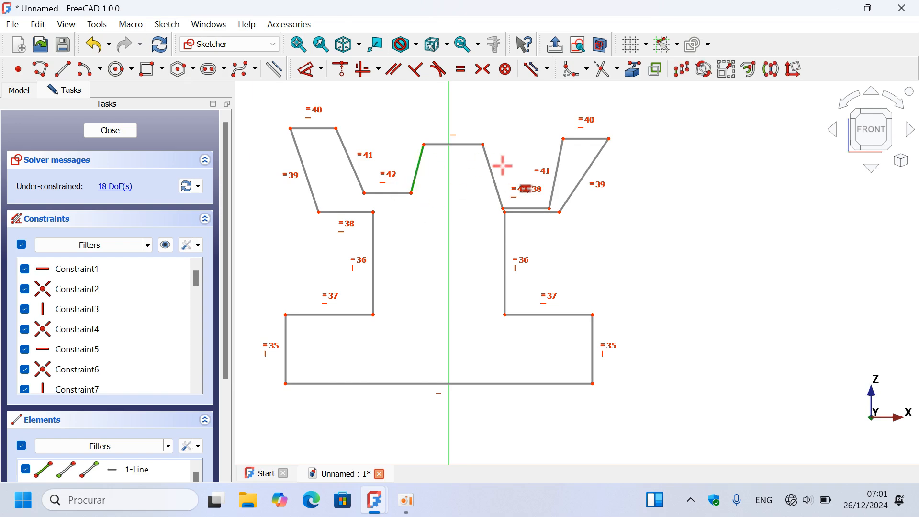
{"action": "left_click", "coordinate": [492, 173]}
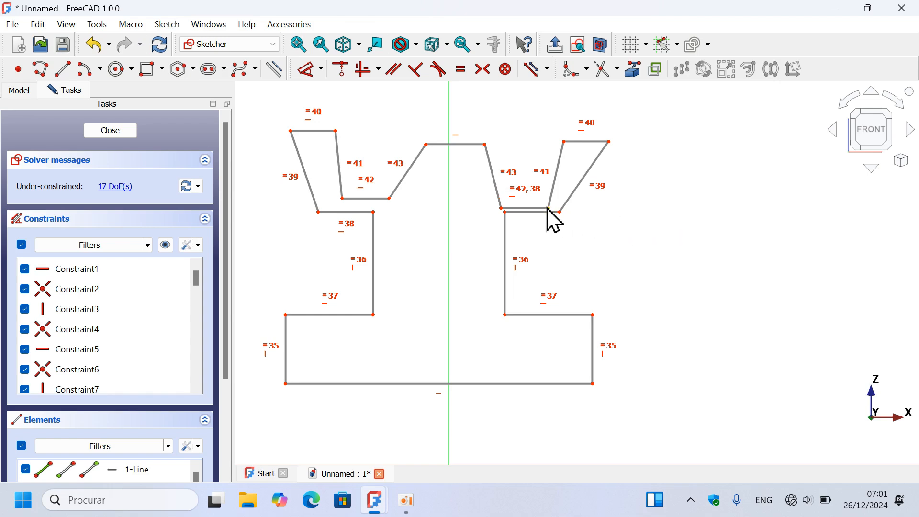
{"action": "mouse_move", "coordinate": [548, 209]}
{"action": "left_mouse_down"}
{"action": "mouse_move", "coordinate": [527, 189]}
{"action": "mouse_move", "coordinate": [537, 186]}
{"action": "mouse_move", "coordinate": [526, 191]}
{"action": "mouse_move", "coordinate": [540, 189]}
{"action": "mouse_move", "coordinate": [526, 190]}
{"action": "left_mouse_up"}
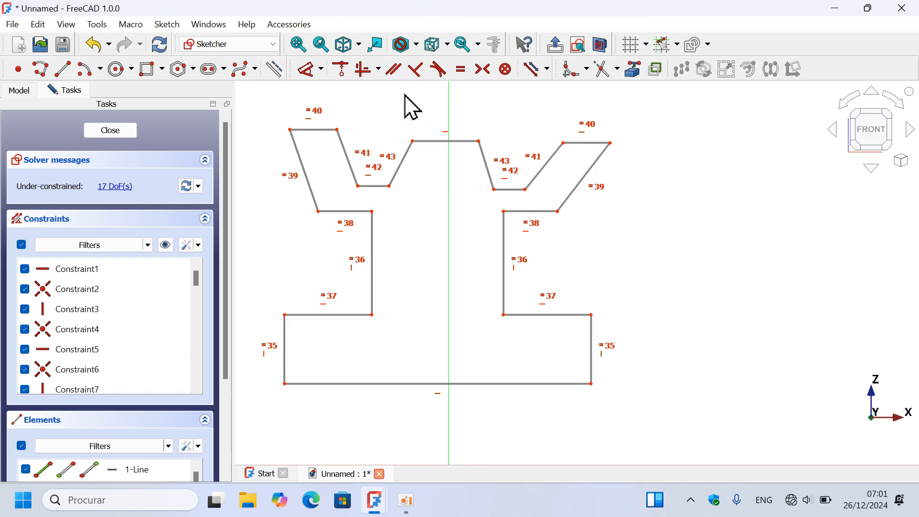
- Constrain each groove's outer flank parallel to the neighbouring slanted outer flank of the rim, on both sides
{"action": "left_click", "coordinate": [397, 75]}
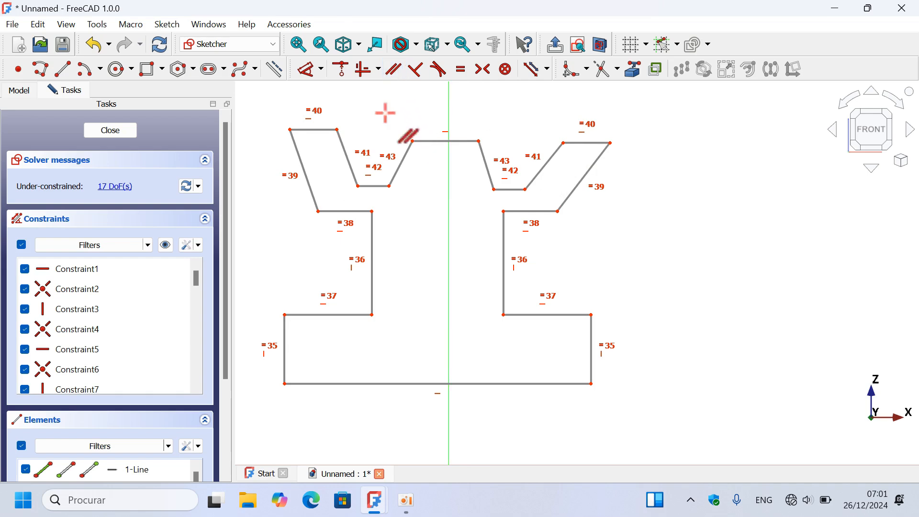
{"action": "left_click", "coordinate": [347, 164]}
{"action": "left_click", "coordinate": [307, 179]}
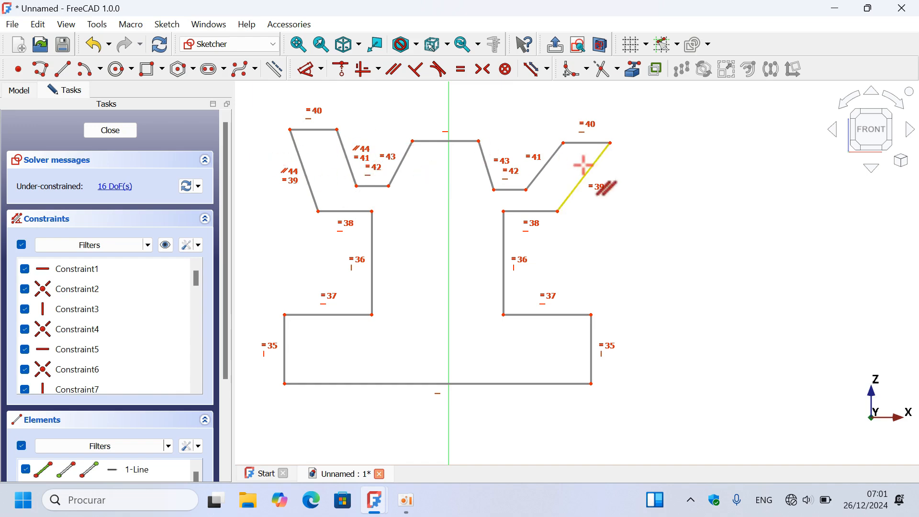
{"action": "left_click", "coordinate": [545, 169]}
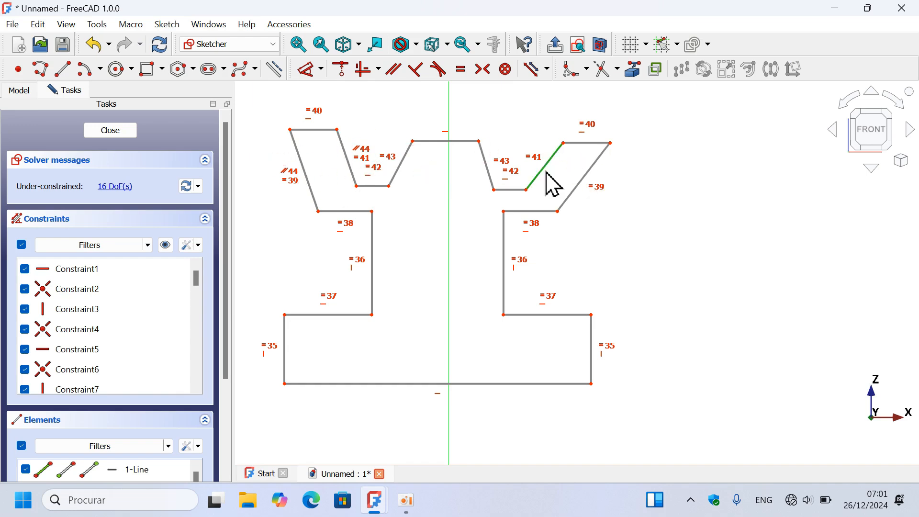
{"action": "left_click", "coordinate": [583, 180]}
- Vertically align the outermost rim top corner with the upper outer corner of the base on both the left and right sides
{"action": "scroll", "coordinate": [647, 214], "scroll_direction": "down", "scroll_amount": 2}
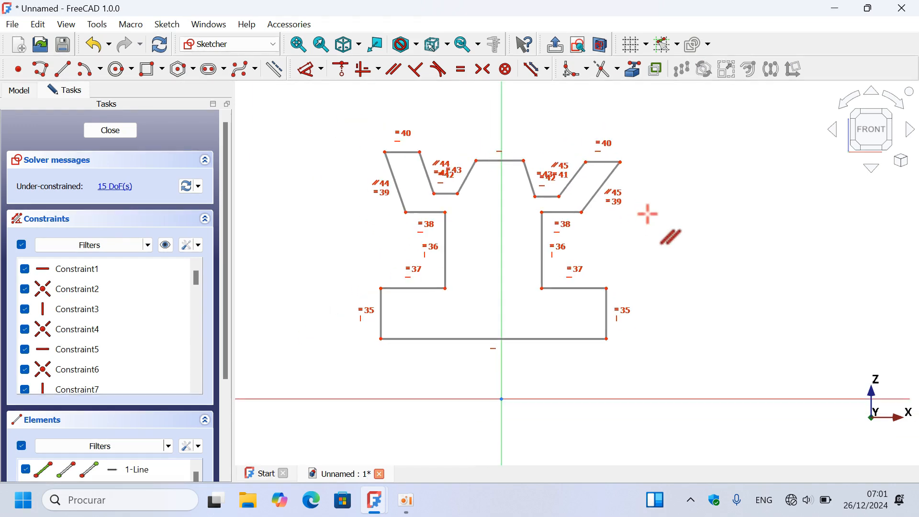
{"action": "scroll", "coordinate": [472, 227], "scroll_direction": "up", "scroll_amount": 2}
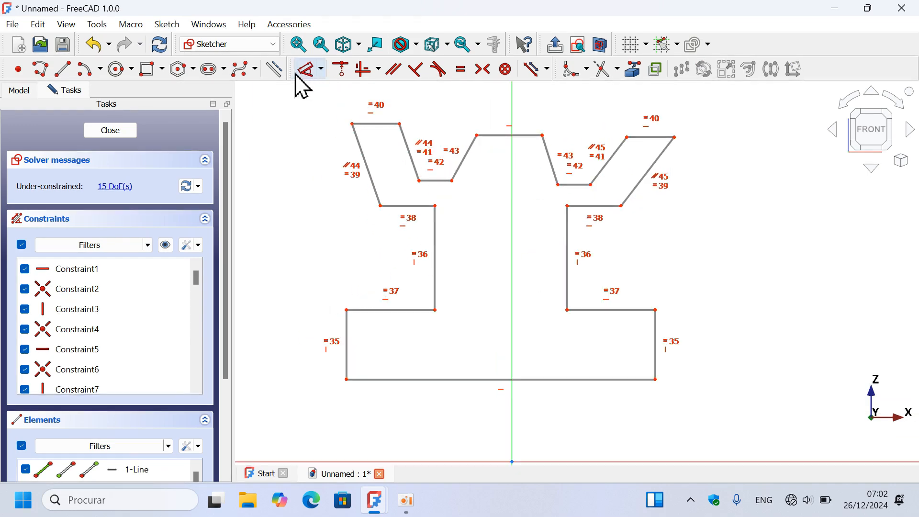
{"action": "left_click", "coordinate": [379, 70]}
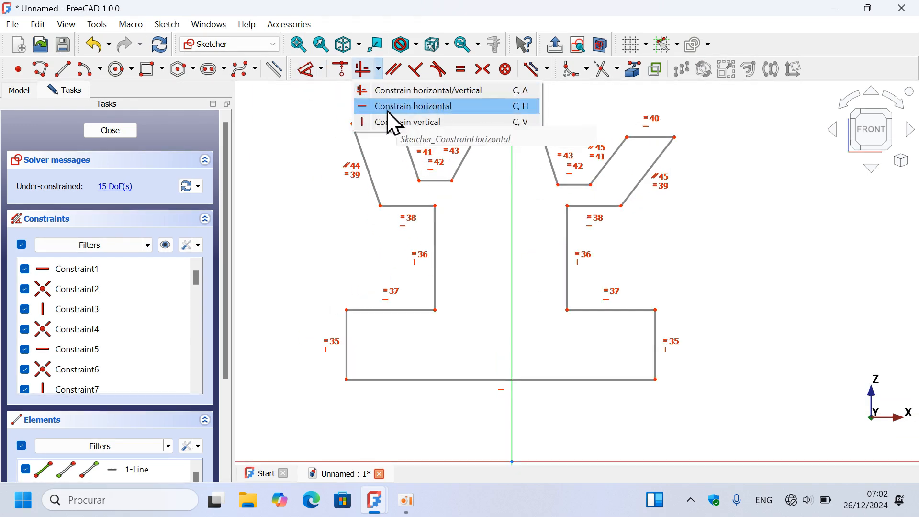
{"action": "left_click", "coordinate": [412, 123]}
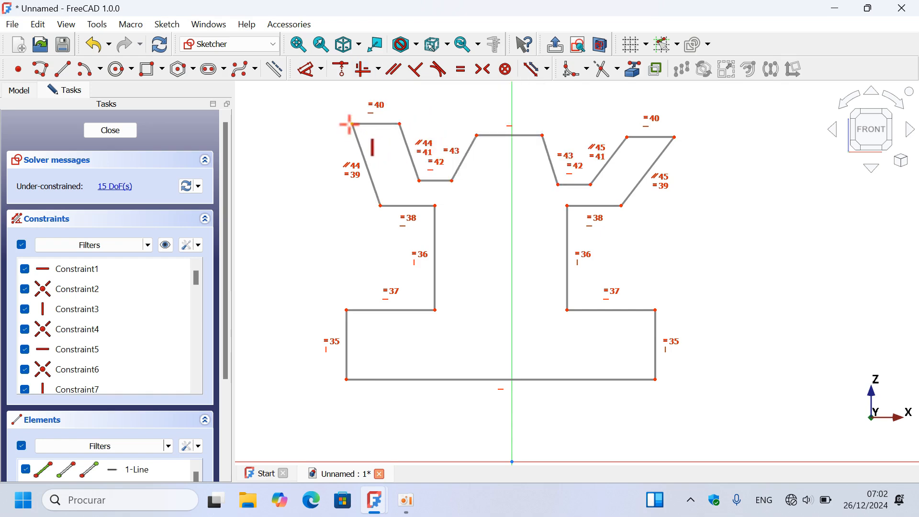
{"action": "left_click", "coordinate": [347, 310]}
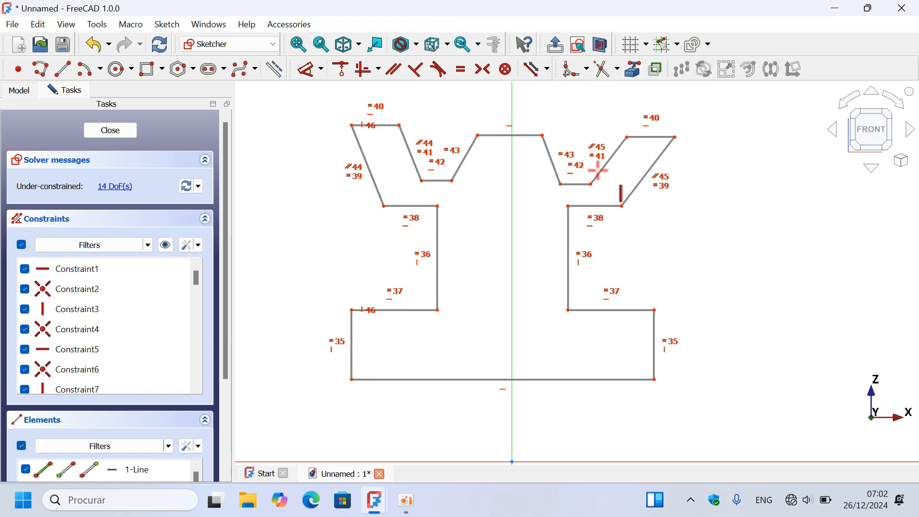
{"action": "left_click", "coordinate": [673, 137]}
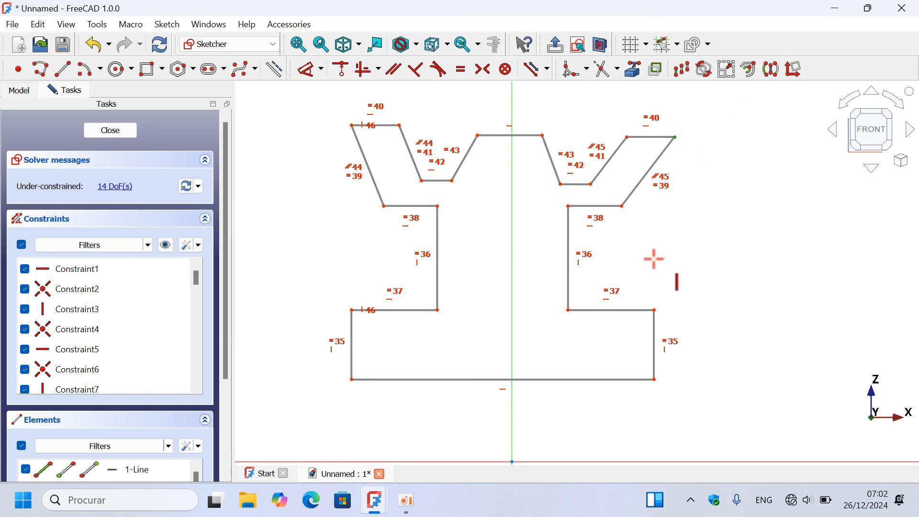
{"action": "left_click", "coordinate": [655, 312]}
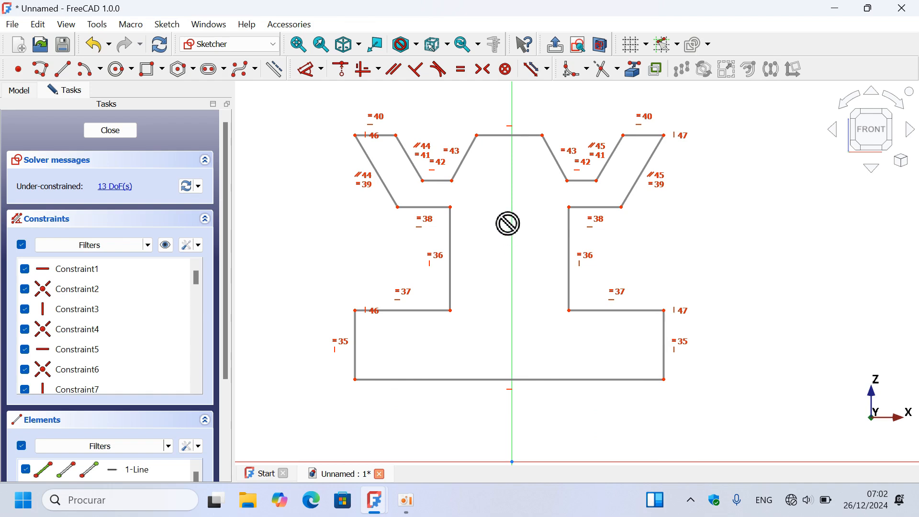
- Constrain the two bottom corners of the base symmetric about the vertical axis
{"action": "left_click", "coordinate": [484, 69]}
{"action": "scroll", "coordinate": [530, 254], "scroll_direction": "down", "scroll_amount": 2}
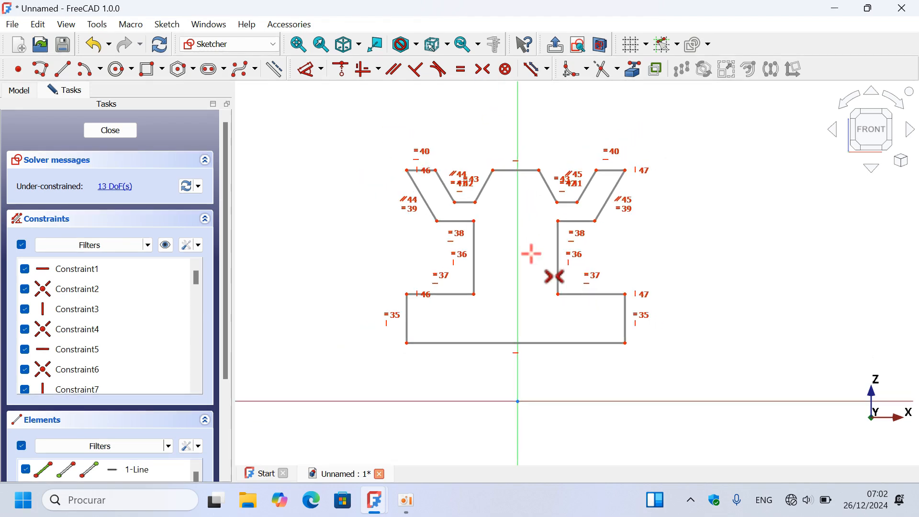
{"action": "left_click", "coordinate": [625, 343]}
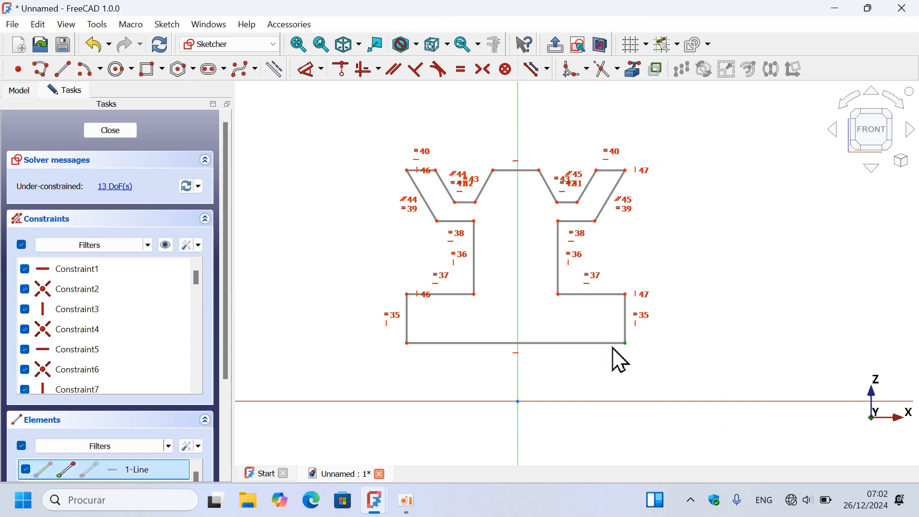
{"action": "left_click", "coordinate": [407, 343]}
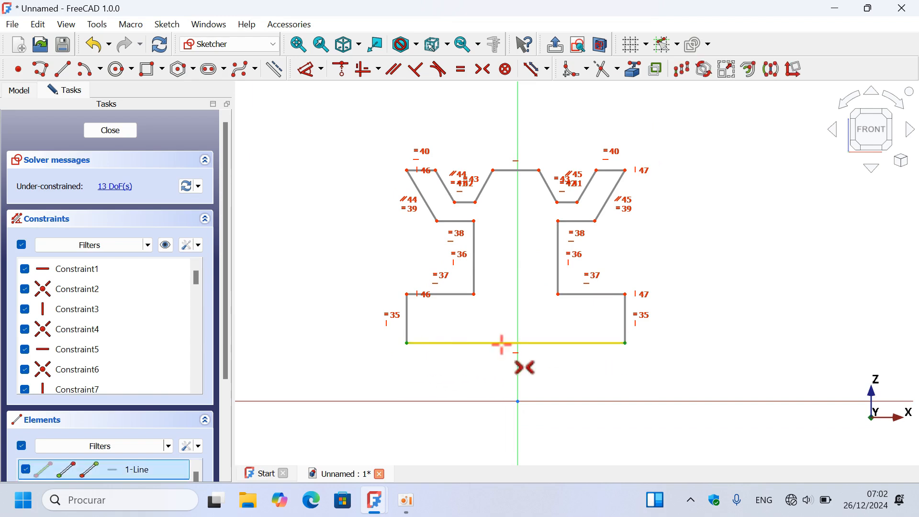
{"action": "left_click", "coordinate": [515, 369]}
{"action": "scroll", "coordinate": [537, 120], "scroll_direction": "up", "scroll_amount": 3}
{"action": "scroll", "coordinate": [539, 121], "scroll_direction": "down", "scroll_amount": 2}
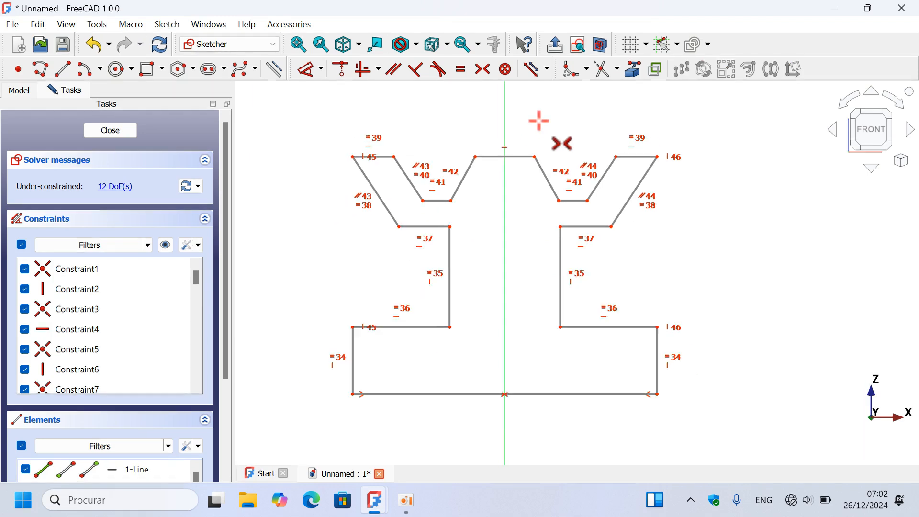
- Horizontally align the left rim top's inner corner with the central land's left corner, and try the same on the right side
{"action": "left_click", "coordinate": [379, 70]}
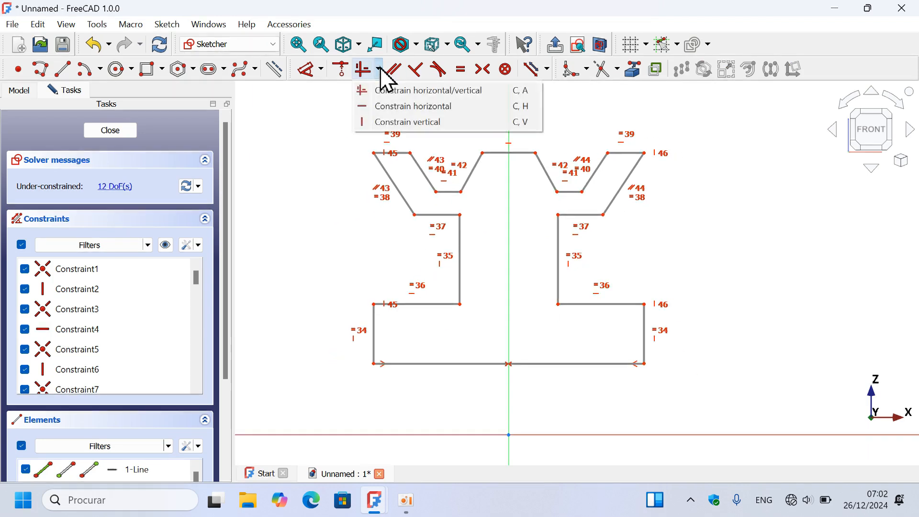
{"action": "left_click", "coordinate": [433, 106]}
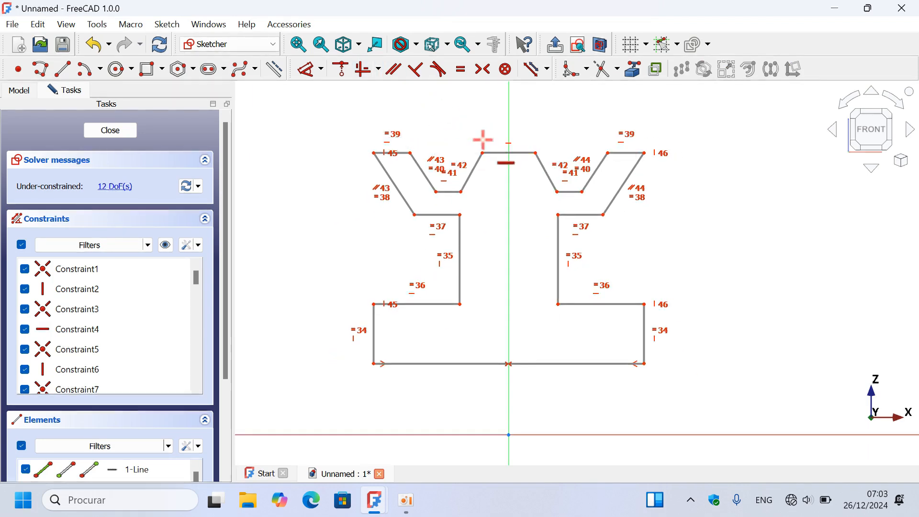
{"action": "scroll", "coordinate": [492, 148], "scroll_direction": "up", "scroll_amount": 2}
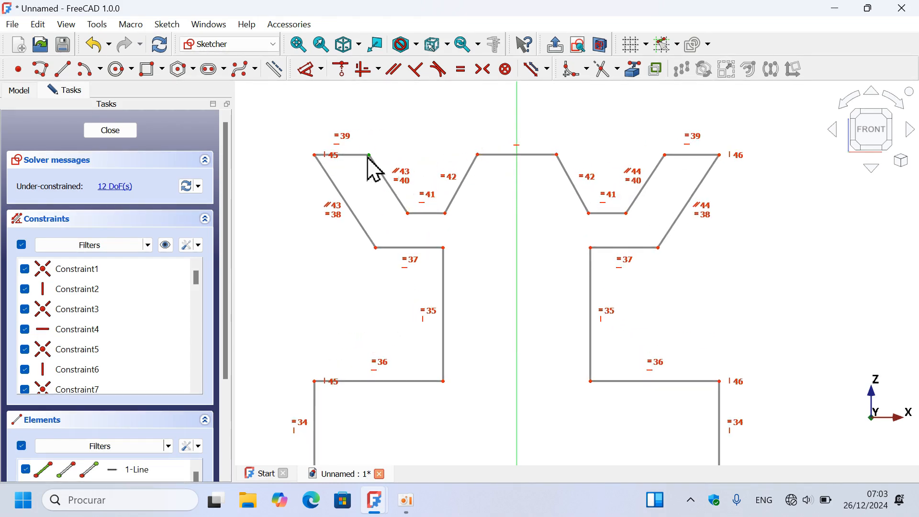
{"action": "left_click", "coordinate": [477, 154]}
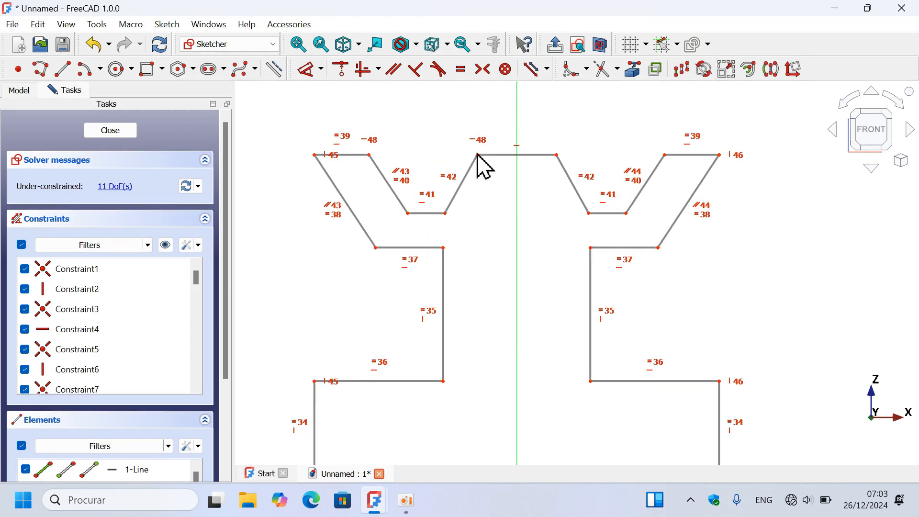
{"action": "left_click", "coordinate": [556, 154]}
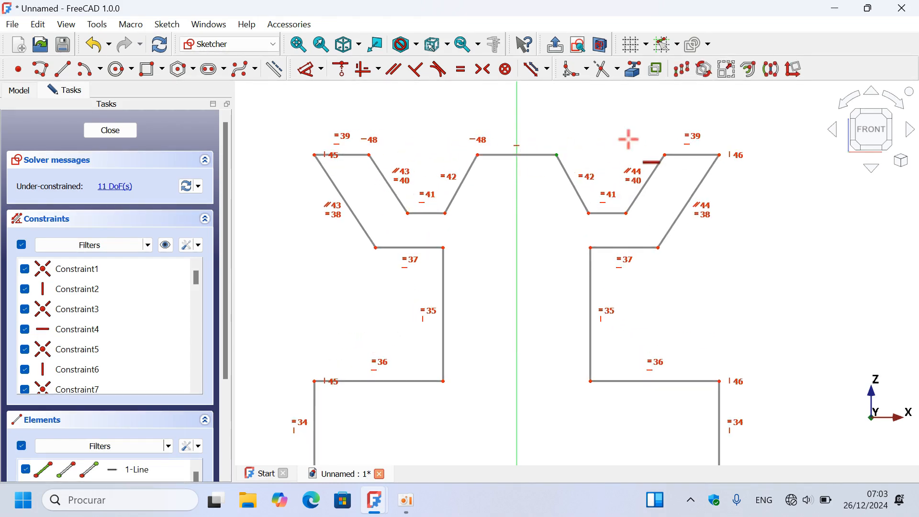
{"action": "left_click", "coordinate": [667, 152]}
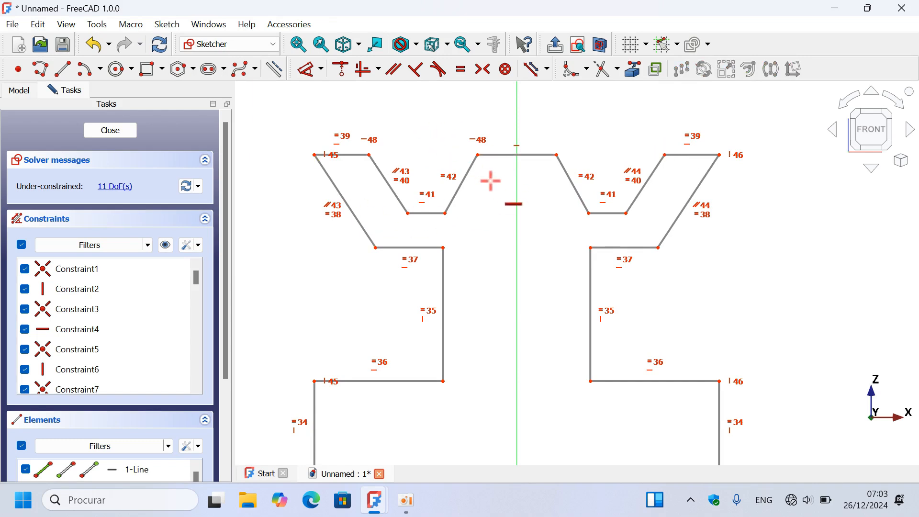
- Hide all constraint symbols in the sketch and check the dimensions on the Model 3 reference part
{"action": "scroll", "coordinate": [491, 181], "scroll_direction": "down", "scroll_amount": 2}
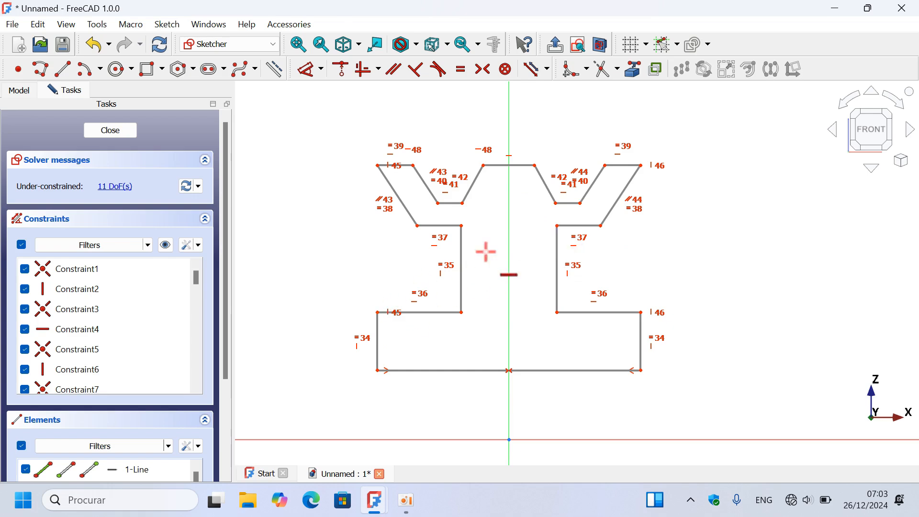
{"action": "left_click", "coordinate": [168, 250]}
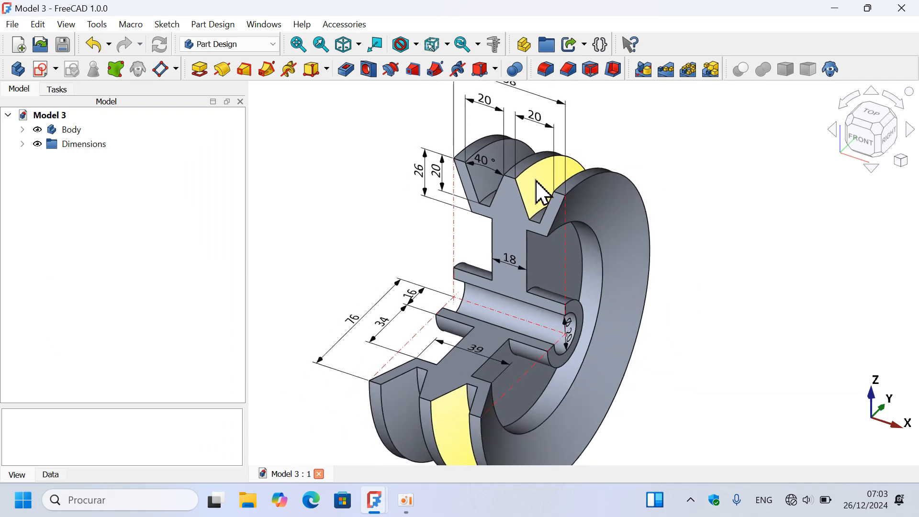
{"action": "scroll", "coordinate": [540, 191], "scroll_direction": "down", "scroll_amount": 1}
{"action": "scroll", "coordinate": [575, 250], "scroll_direction": "down", "scroll_amount": 3}
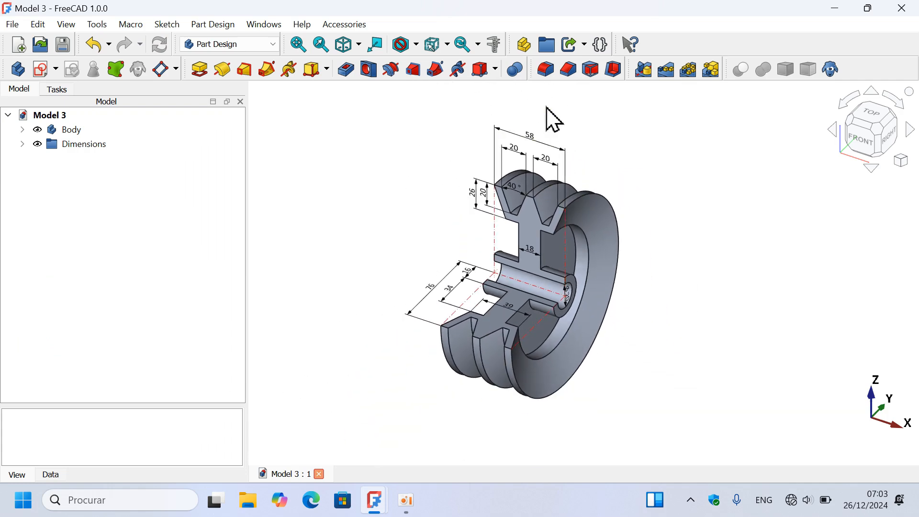
{"action": "scroll", "coordinate": [553, 120], "scroll_direction": "up", "scroll_amount": 2}
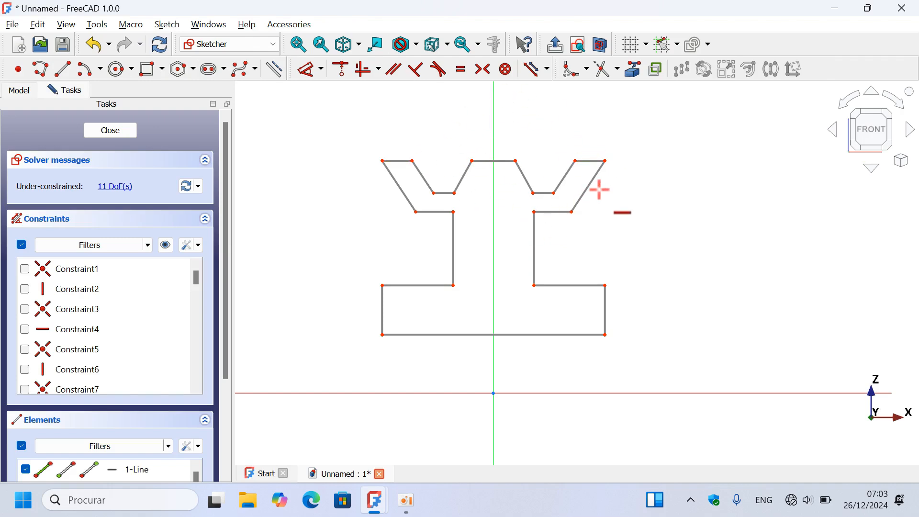
- Check the bore size on the Model 3 reference part and dimension the base's bottom edge 10 mm from the horizontal axis
{"action": "left_click", "coordinate": [321, 69]}
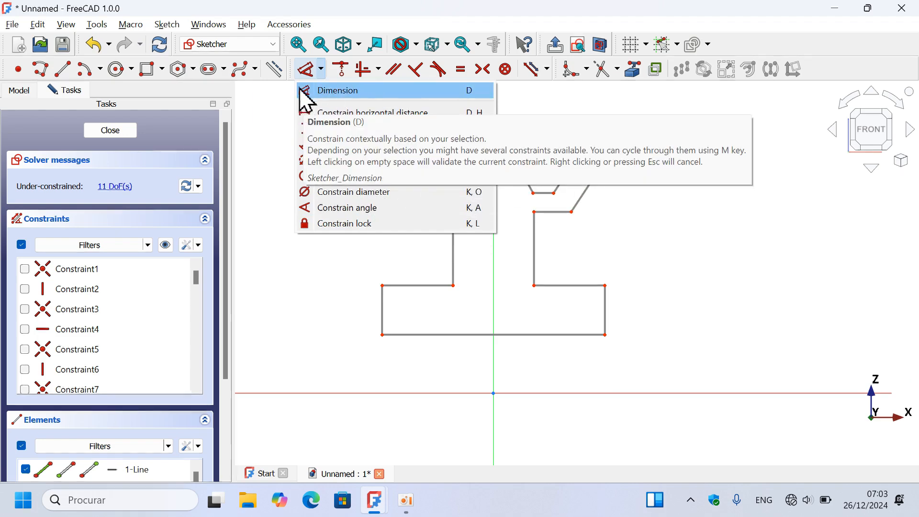
{"action": "left_click", "coordinate": [344, 92]}
{"action": "scroll", "coordinate": [421, 133], "scroll_direction": "up", "scroll_amount": 2}
{"action": "scroll", "coordinate": [420, 133], "scroll_direction": "down", "scroll_amount": 2}
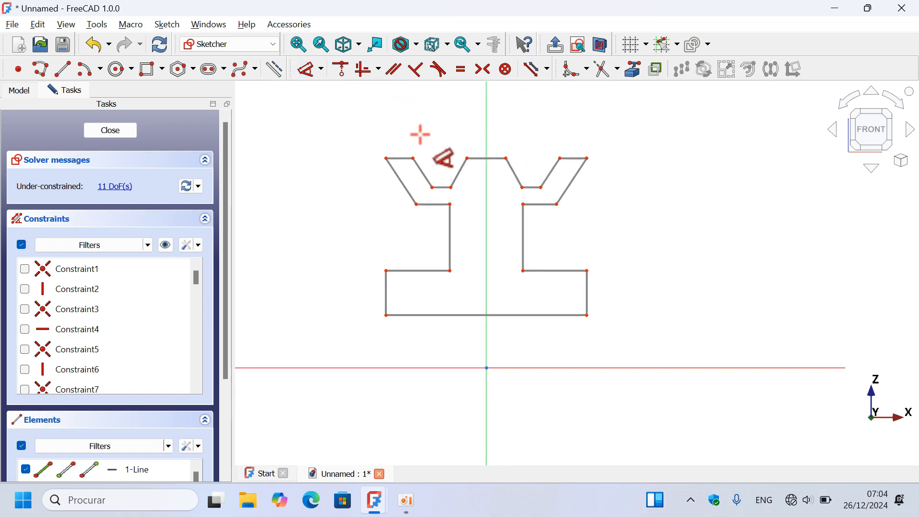
{"action": "scroll", "coordinate": [544, 225], "scroll_direction": "down", "scroll_amount": 2}
{"action": "scroll", "coordinate": [526, 316], "scroll_direction": "up", "scroll_amount": 1}
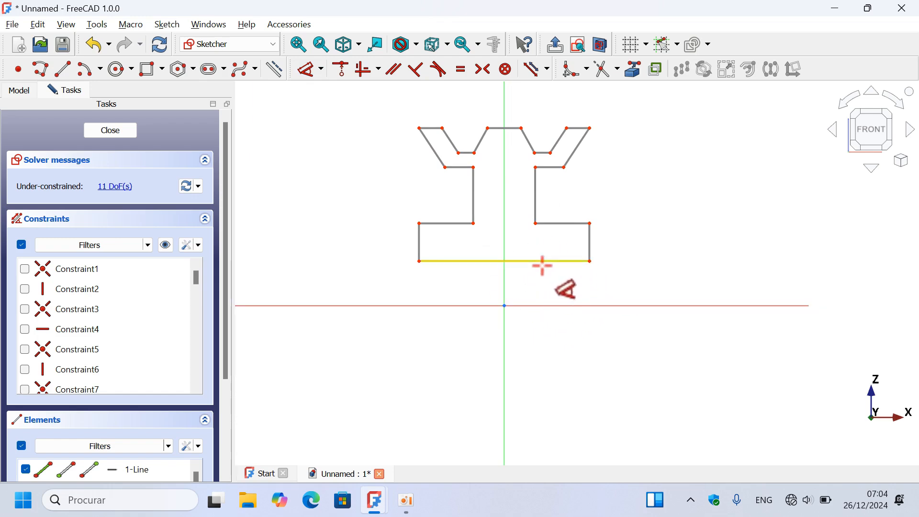
{"action": "key", "text": "Escape"}
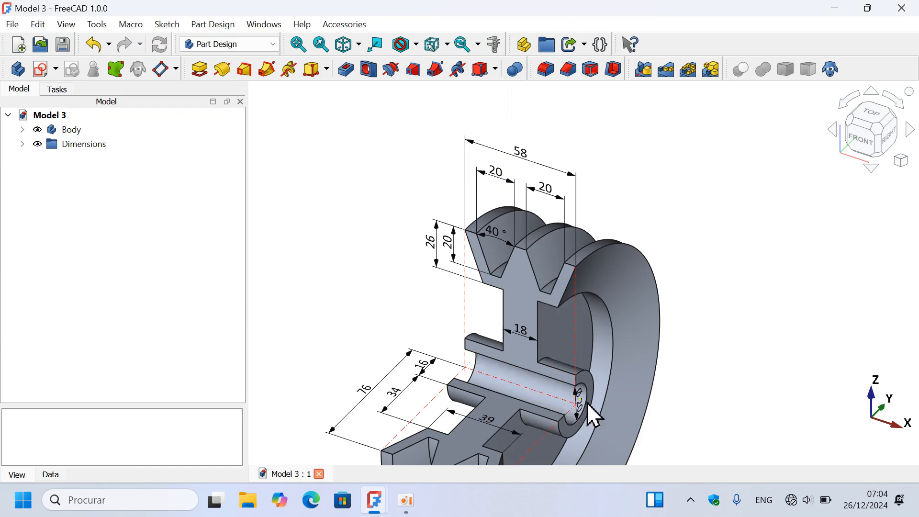
{"action": "scroll", "coordinate": [599, 370], "scroll_direction": "down", "scroll_amount": 1}
{"action": "scroll", "coordinate": [599, 370], "scroll_direction": "up", "scroll_amount": 4}
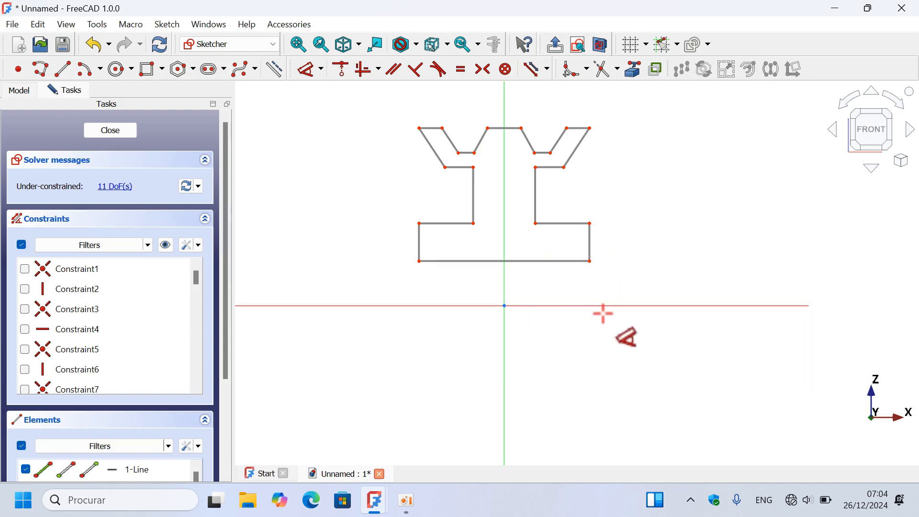
{"action": "left_click", "coordinate": [560, 260]}
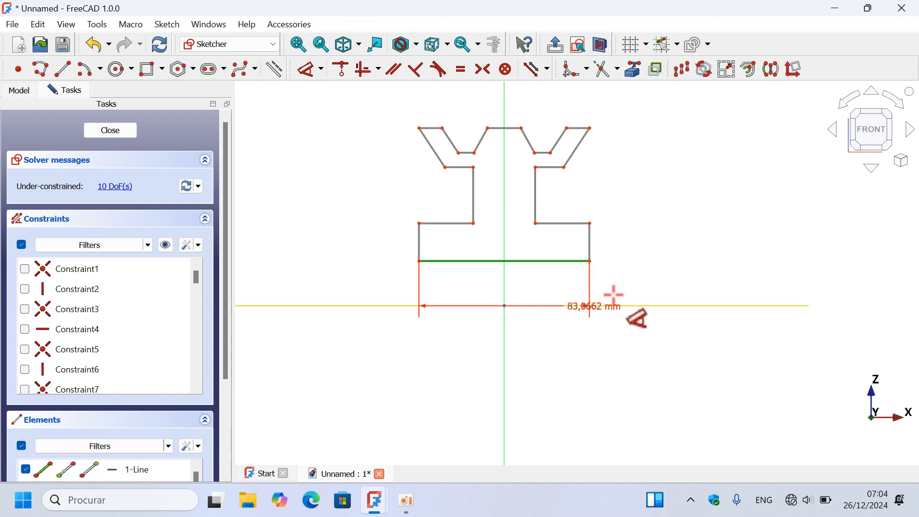
{"action": "left_click", "coordinate": [661, 304]}
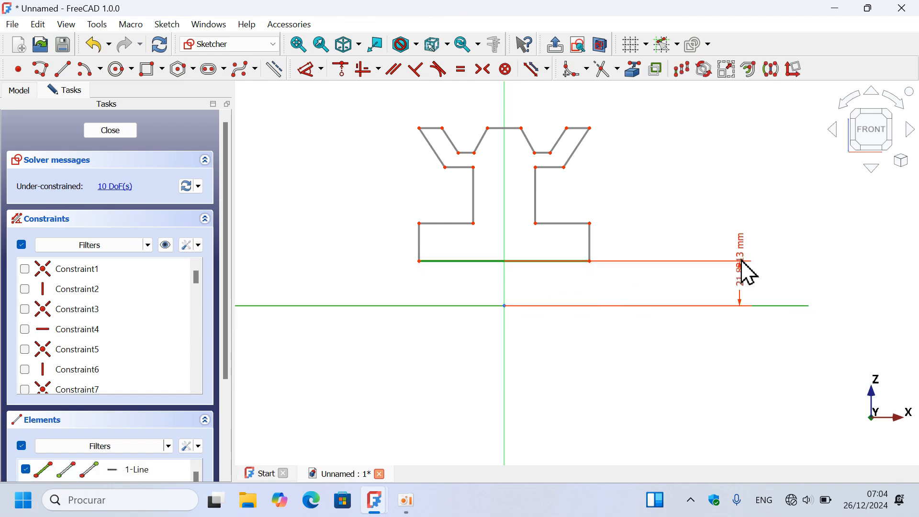
{"action": "left_click", "coordinate": [733, 215]}
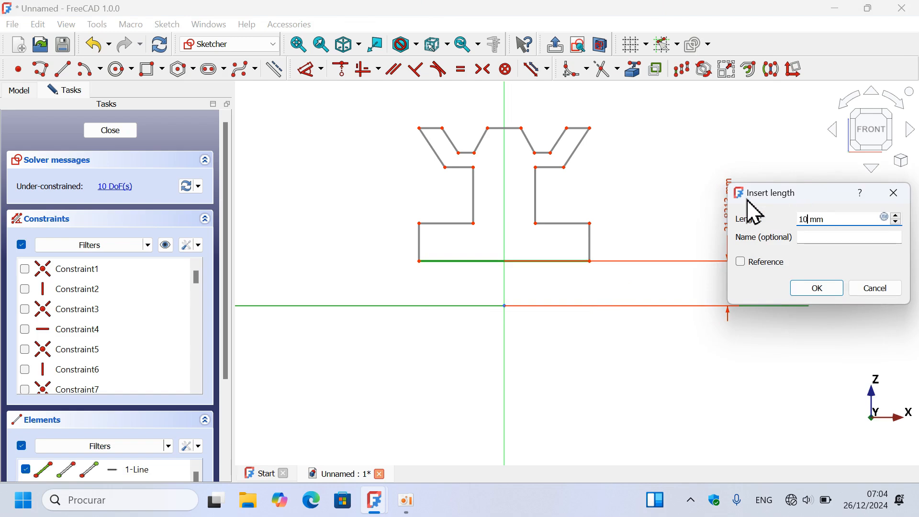
{"action": "key", "text": "Return"}
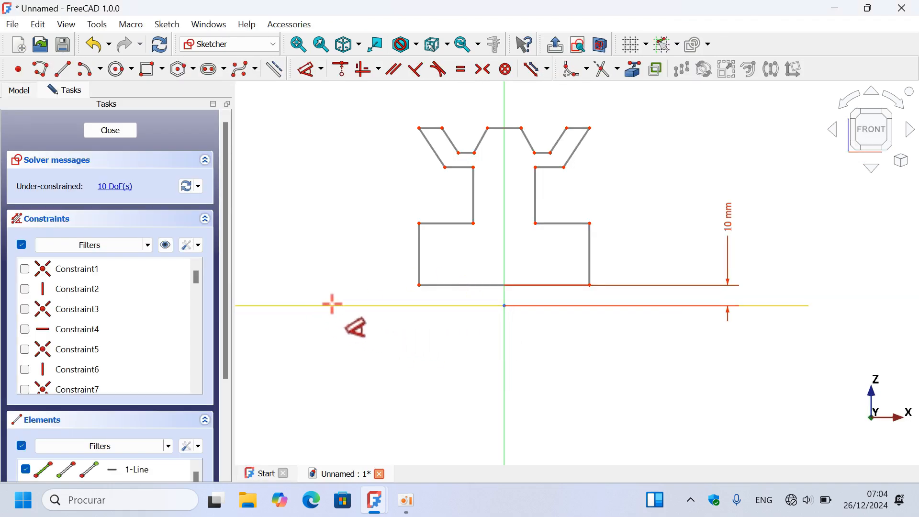
- Dimension the base's upper left edge 16 mm from the horizontal axis and the left web edge 34 mm long
{"action": "left_click", "coordinate": [332, 305]}
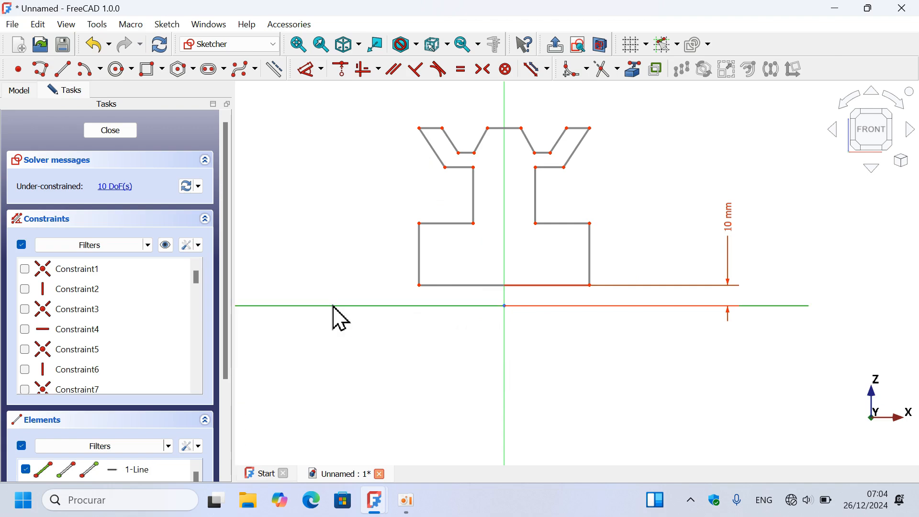
{"action": "left_click", "coordinate": [436, 222]}
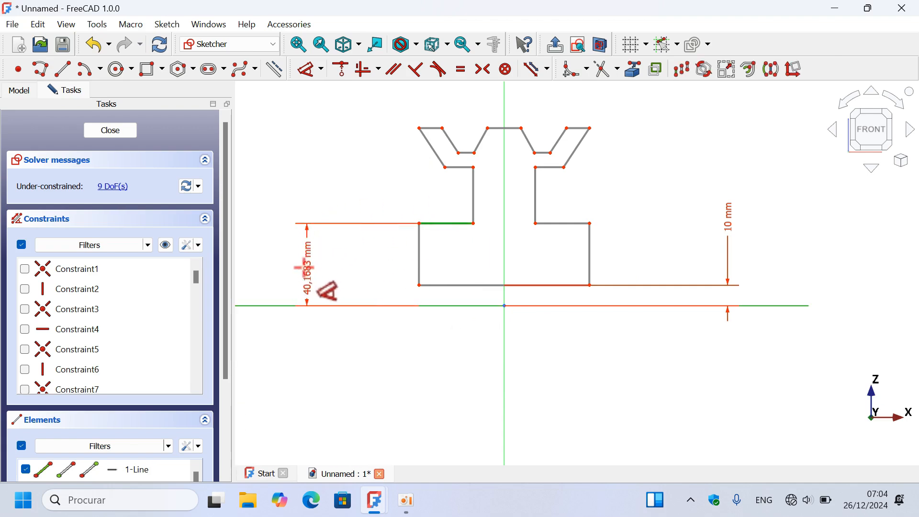
{"action": "left_click", "coordinate": [293, 254]}
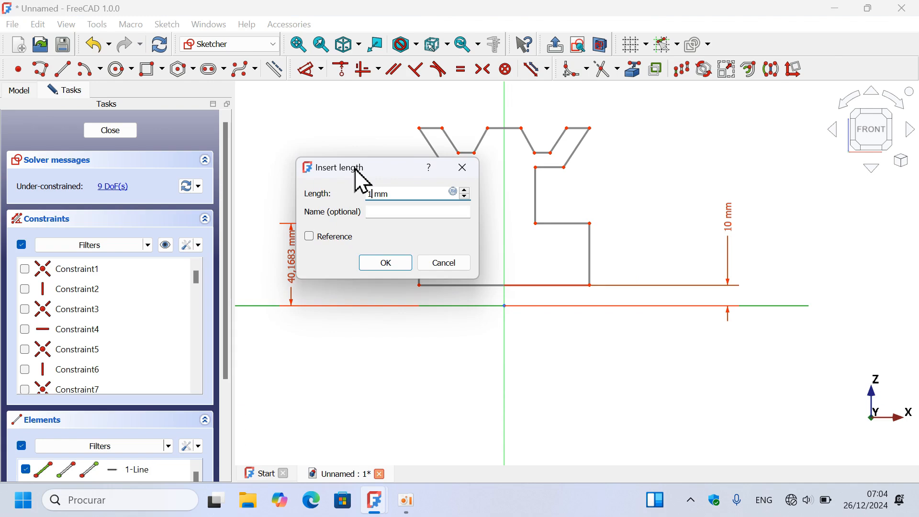
{"action": "key", "text": "Return"}
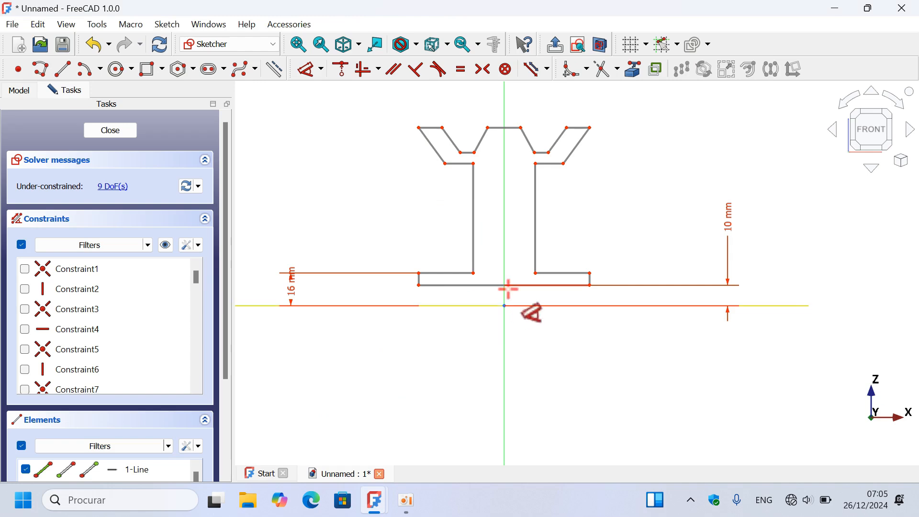
{"action": "left_click", "coordinate": [473, 225]}
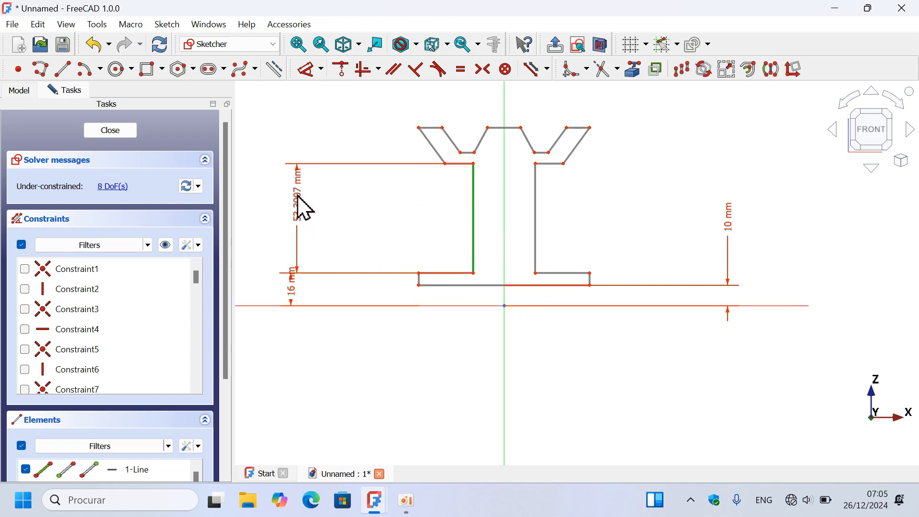
{"action": "left_click", "coordinate": [304, 209]}
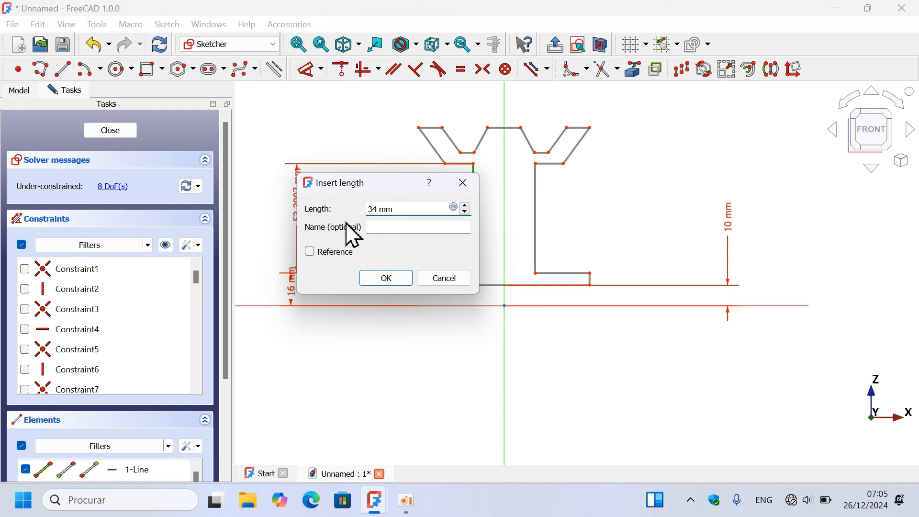
{"action": "key", "text": "Return"}
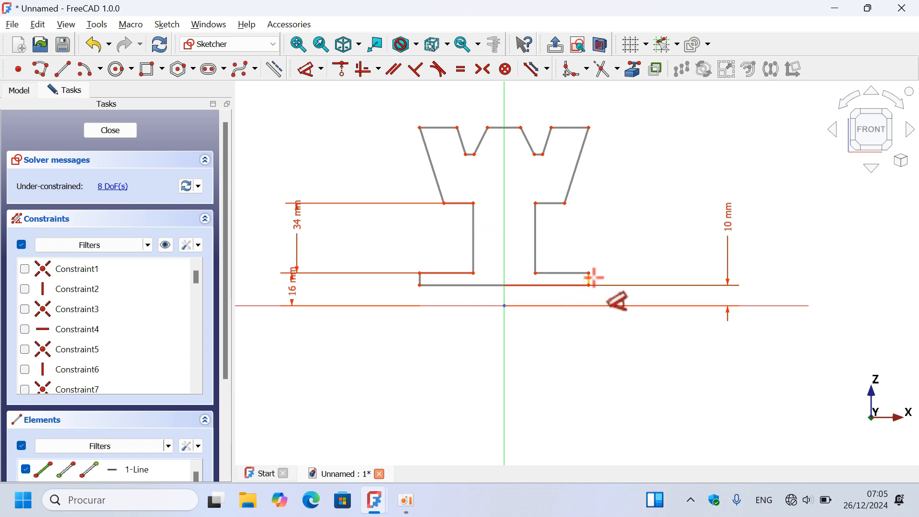
- Dimension the left rim's height as 26 mm vertically between its lower outer corner and top outer corner
{"action": "left_click", "coordinate": [444, 204]}
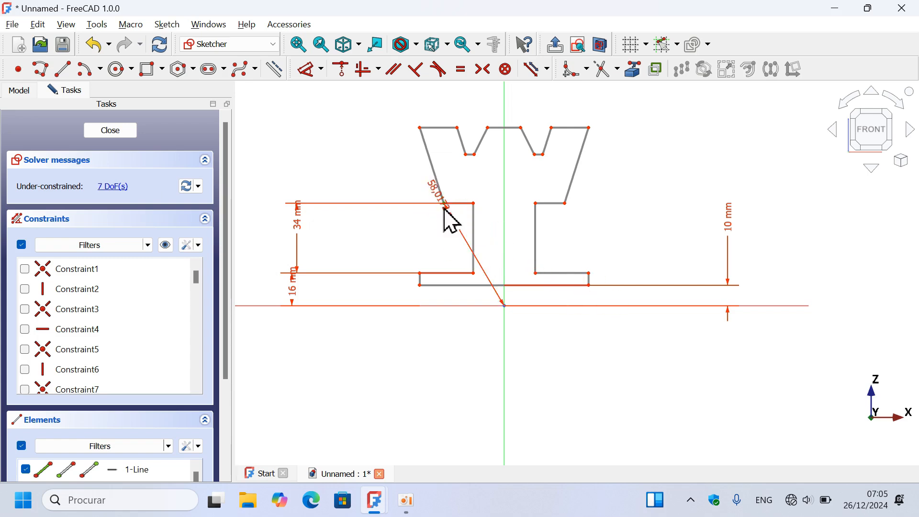
{"action": "left_click", "coordinate": [418, 128]}
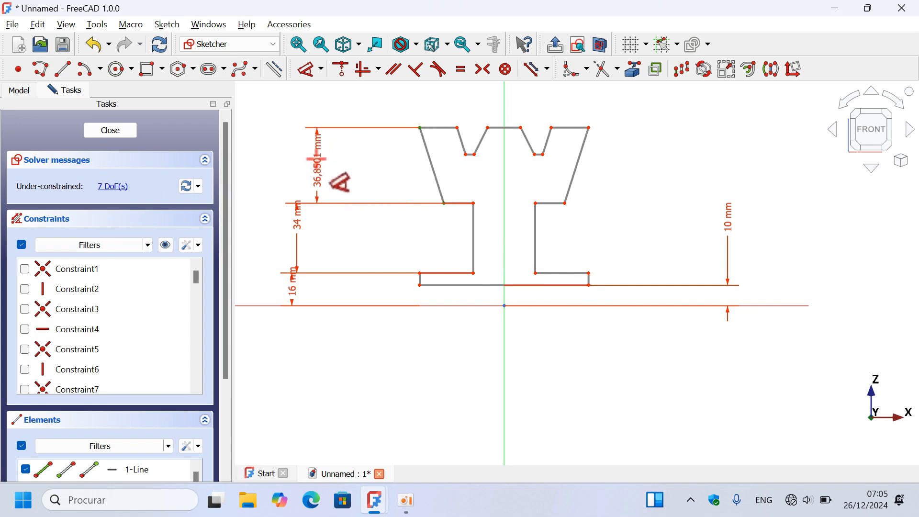
{"action": "left_click", "coordinate": [314, 159]}
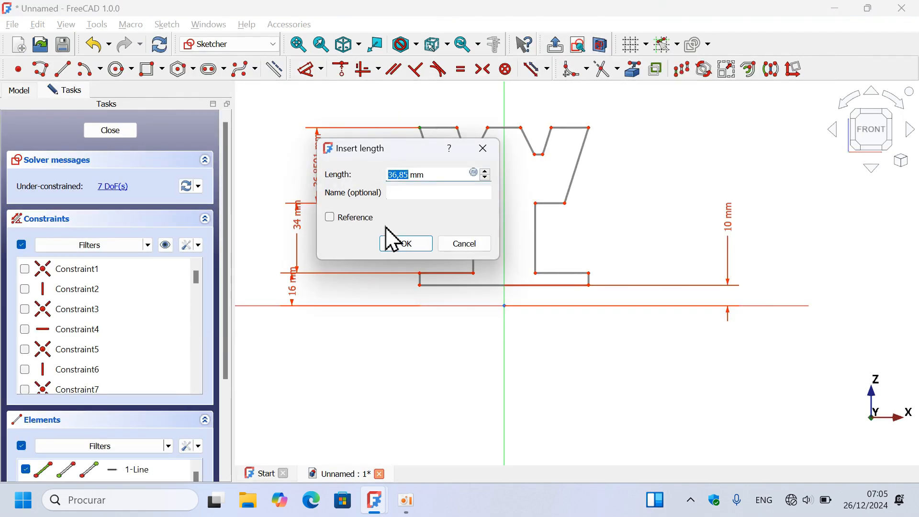
{"action": "type", "text": "26"}
{"action": "left_click", "coordinate": [389, 241]}
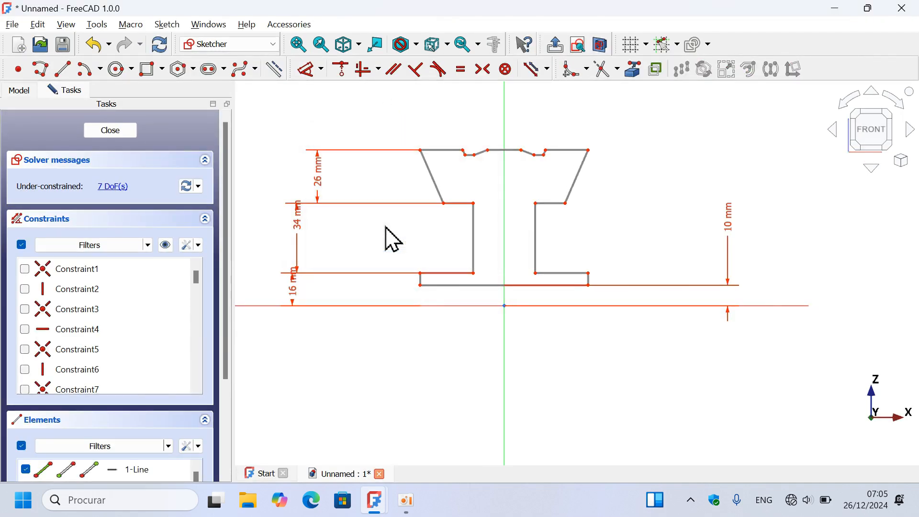
{"action": "right_click", "coordinate": [471, 123]}
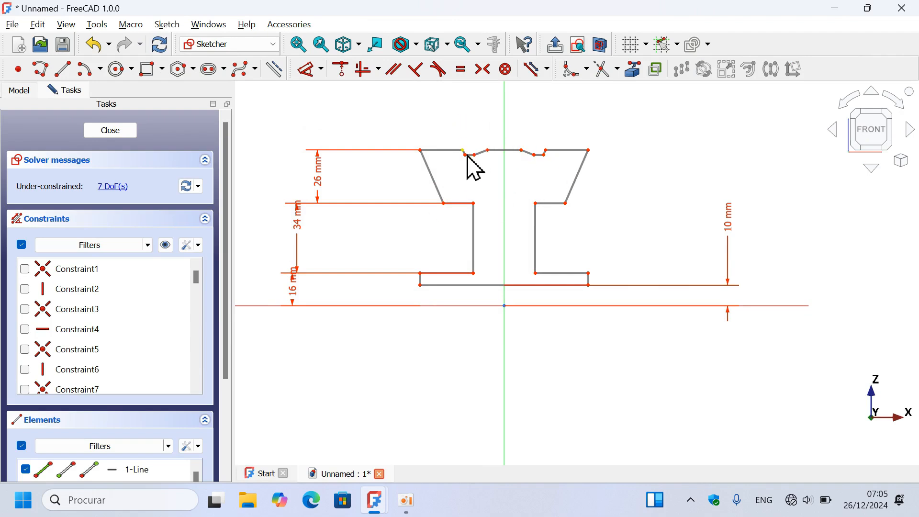
- Pull the left groove's outer bottom corner down to about (-18.2 mm, 55.9 mm) to deepen both grooves
{"action": "scroll", "coordinate": [475, 168], "scroll_direction": "up", "scroll_amount": 3}
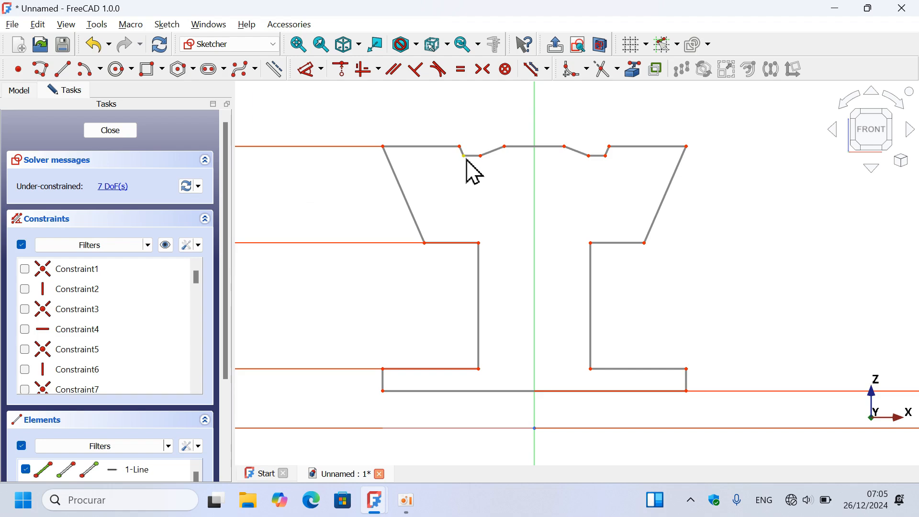
{"action": "left_click_drag", "start_coordinate": [466, 159], "coordinate": [468, 220]}
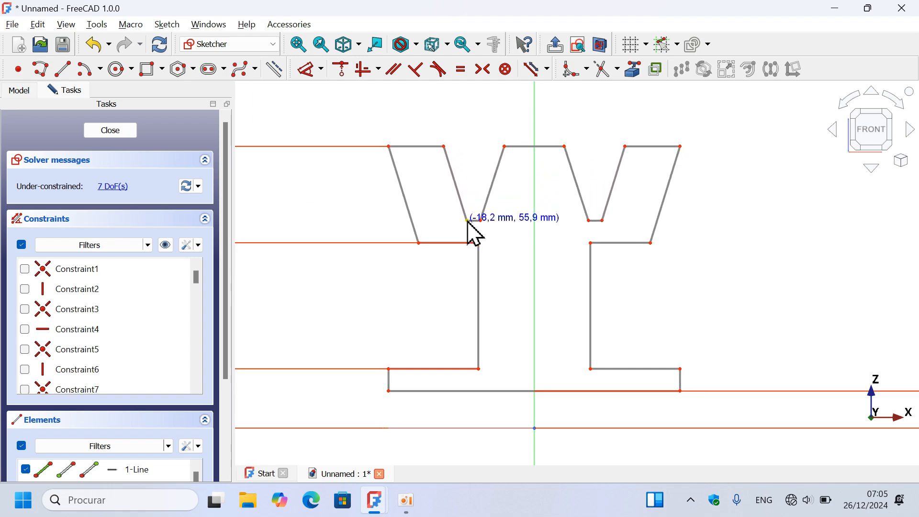
{"action": "scroll", "coordinate": [623, 152], "scroll_direction": "down", "scroll_amount": 2}
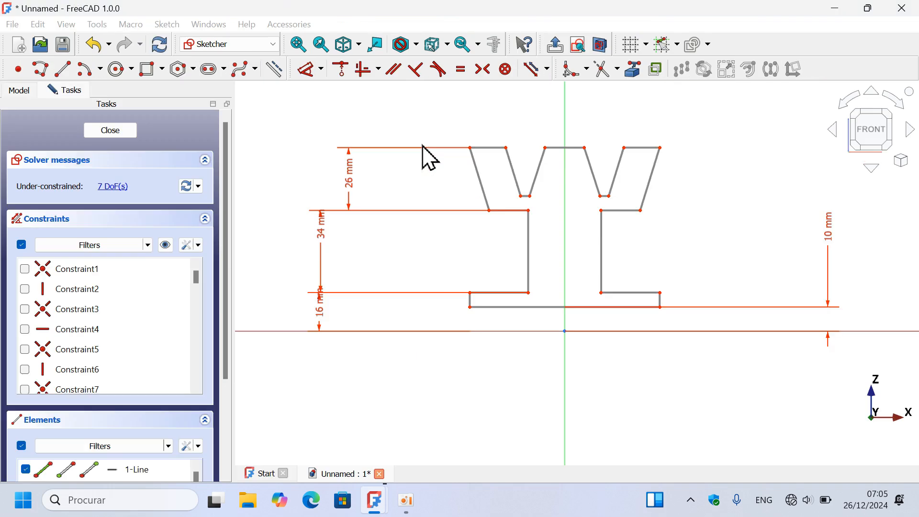
- Dimension the left groove's depth as 20 mm vertically between its outer bottom corner and the rim top's inner corner
{"action": "left_click", "coordinate": [309, 69]}
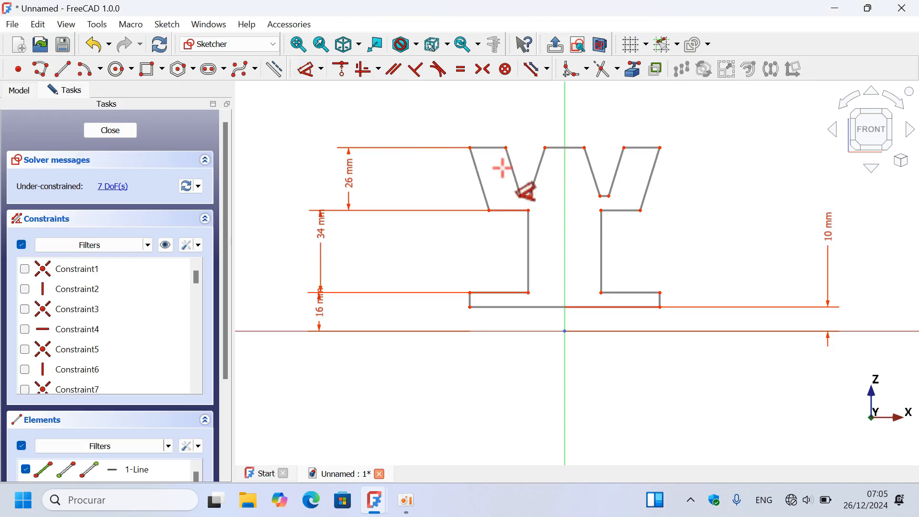
{"action": "left_click", "coordinate": [521, 194]}
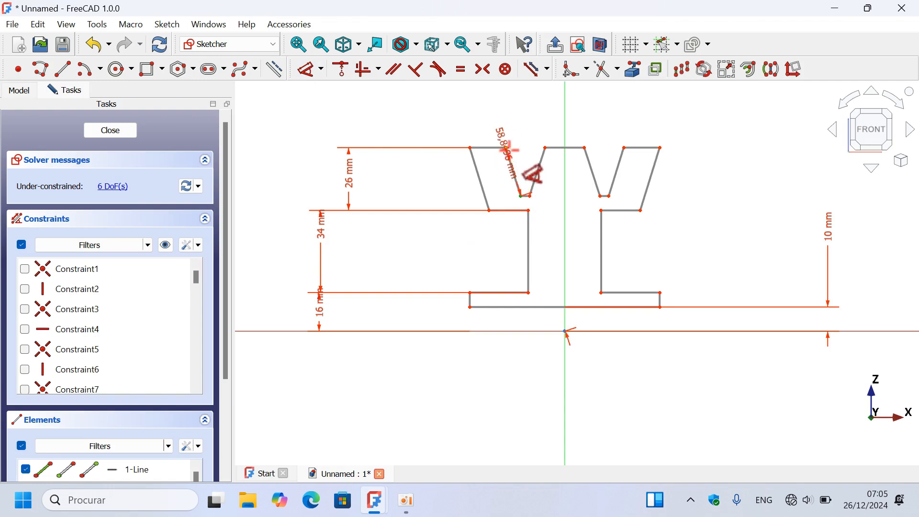
{"action": "left_click", "coordinate": [506, 147]}
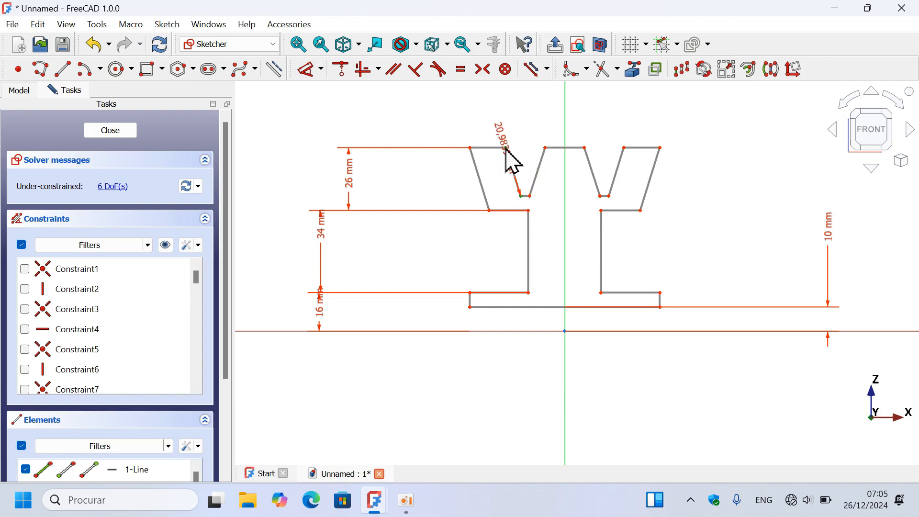
{"action": "left_click", "coordinate": [405, 176]}
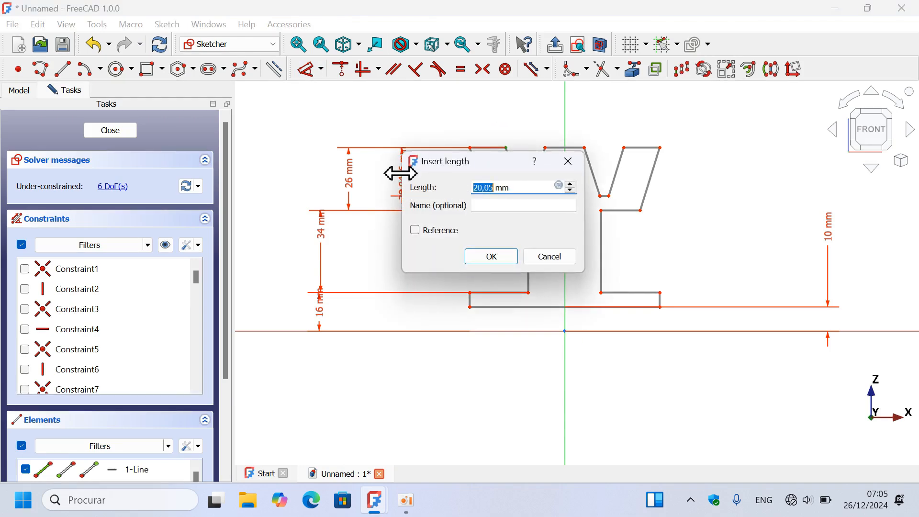
{"action": "type", "text": "20"}
{"action": "key", "text": "Return"}
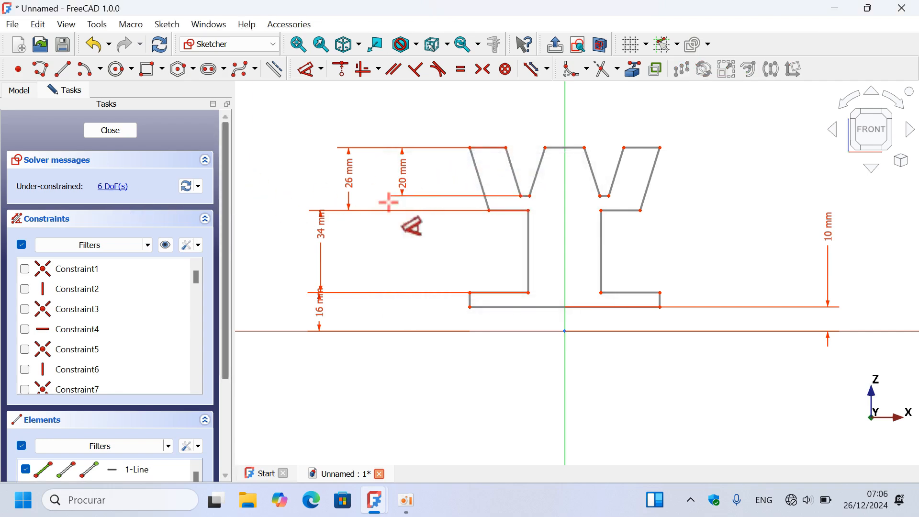
- Dimension the base's bottom edge 58 mm wide, placing the dimension below the horizontal axis
{"action": "scroll", "coordinate": [501, 218], "scroll_direction": "down", "scroll_amount": 1}
{"action": "scroll", "coordinate": [651, 197], "scroll_direction": "up", "scroll_amount": 2}
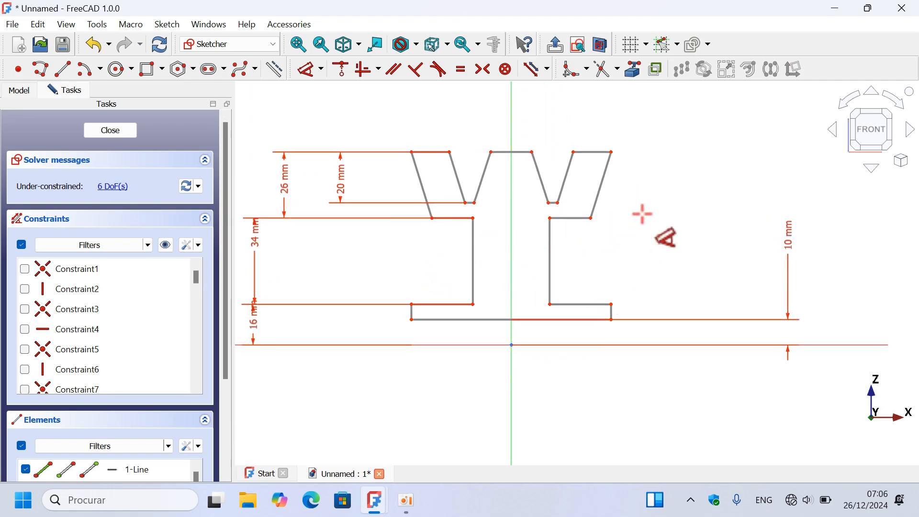
{"action": "scroll", "coordinate": [642, 211], "scroll_direction": "down", "scroll_amount": 3}
{"action": "scroll", "coordinate": [604, 329], "scroll_direction": "up", "scroll_amount": 2}
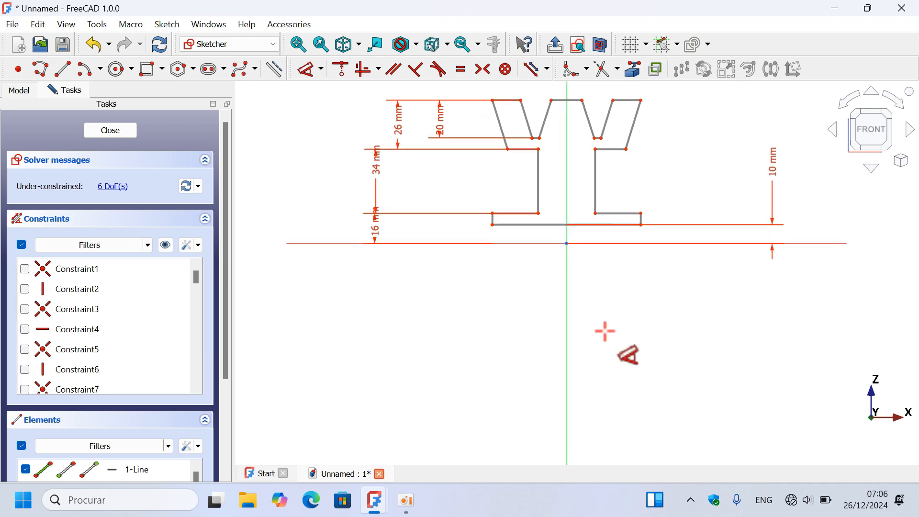
{"action": "left_click", "coordinate": [572, 222]}
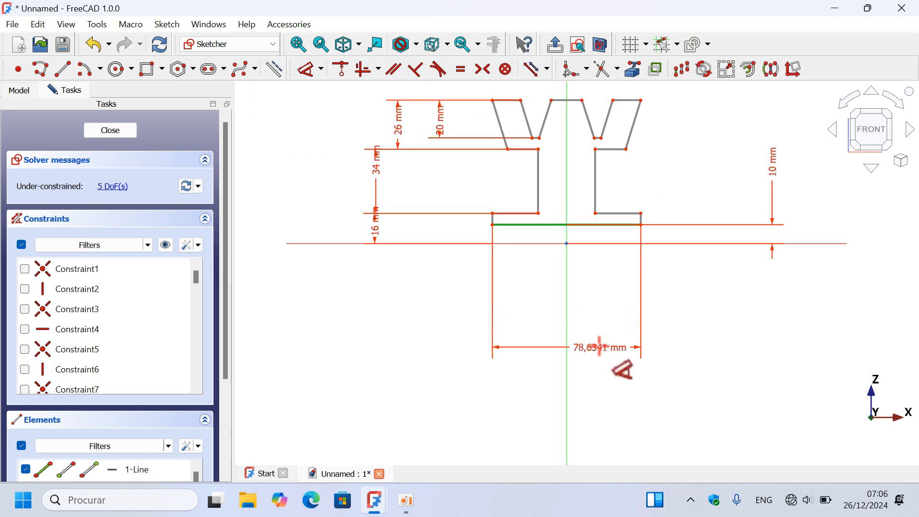
{"action": "left_click", "coordinate": [592, 346]}
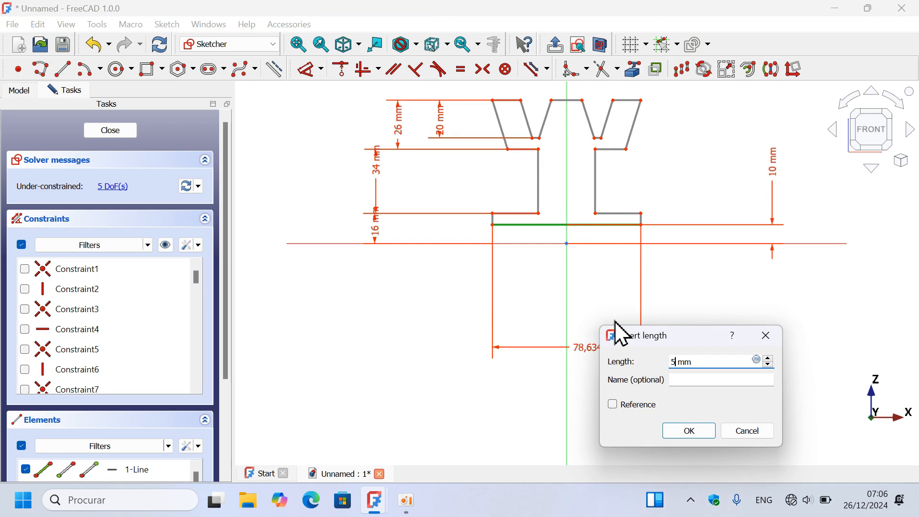
{"action": "key", "text": "Return"}
{"action": "scroll", "coordinate": [540, 309], "scroll_direction": "down", "scroll_amount": 2}
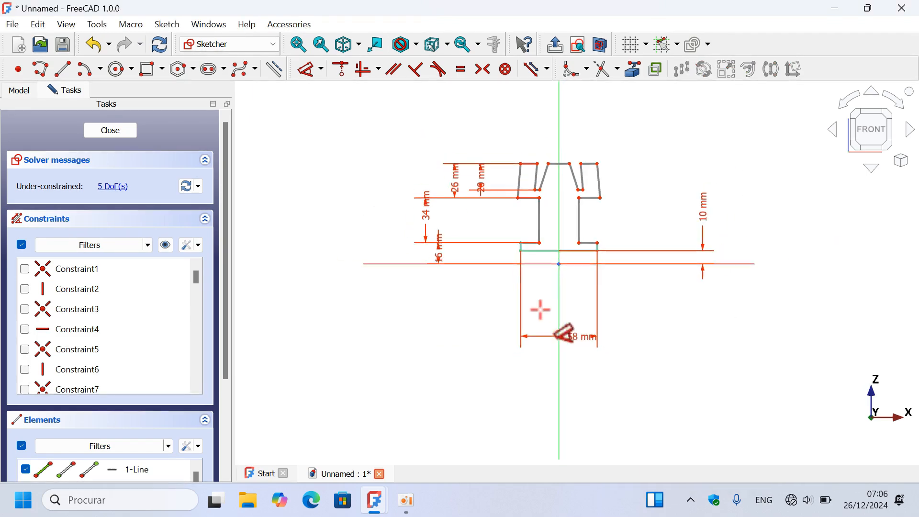
{"action": "scroll", "coordinate": [575, 149], "scroll_direction": "up", "scroll_amount": 1}
{"action": "scroll", "coordinate": [574, 148], "scroll_direction": "up", "scroll_amount": 1}
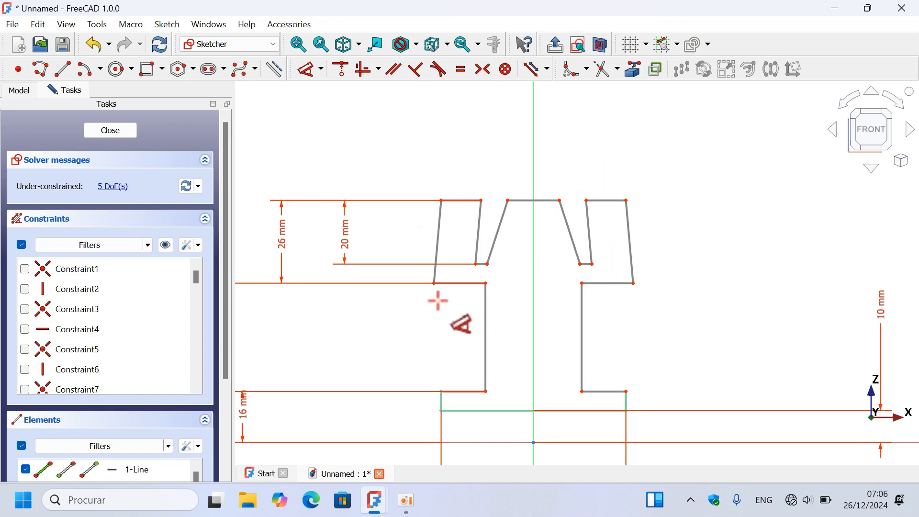
- Dimension the horizontal distance between the left and right rims' lower outer corners as 39 mm
{"action": "left_click", "coordinate": [434, 283]}
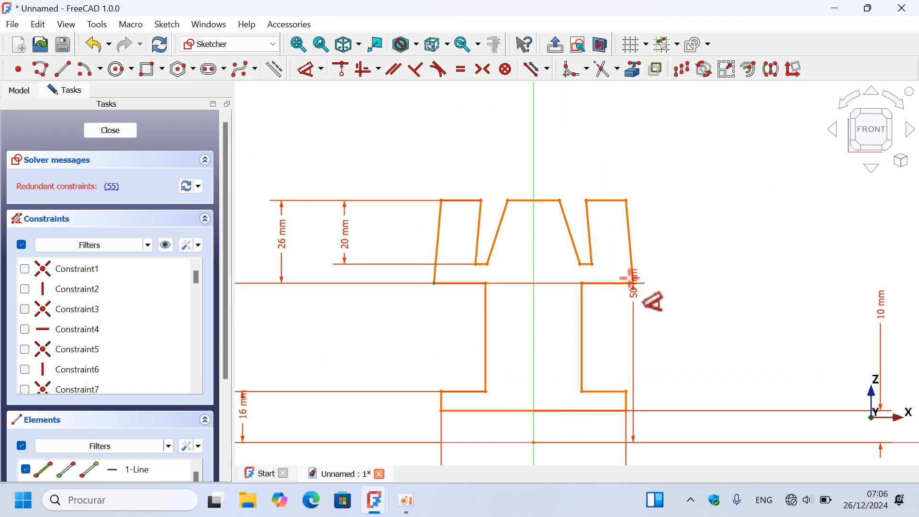
{"action": "left_click", "coordinate": [634, 283]}
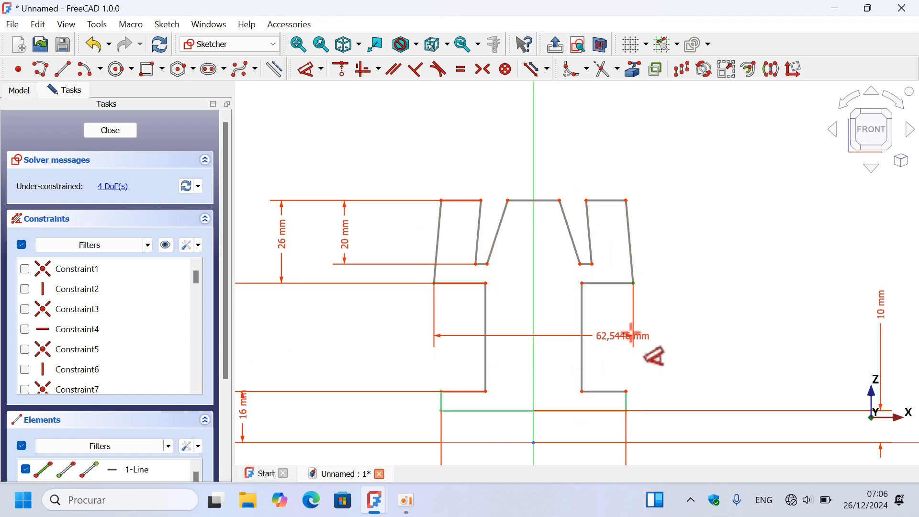
{"action": "left_click", "coordinate": [689, 355]}
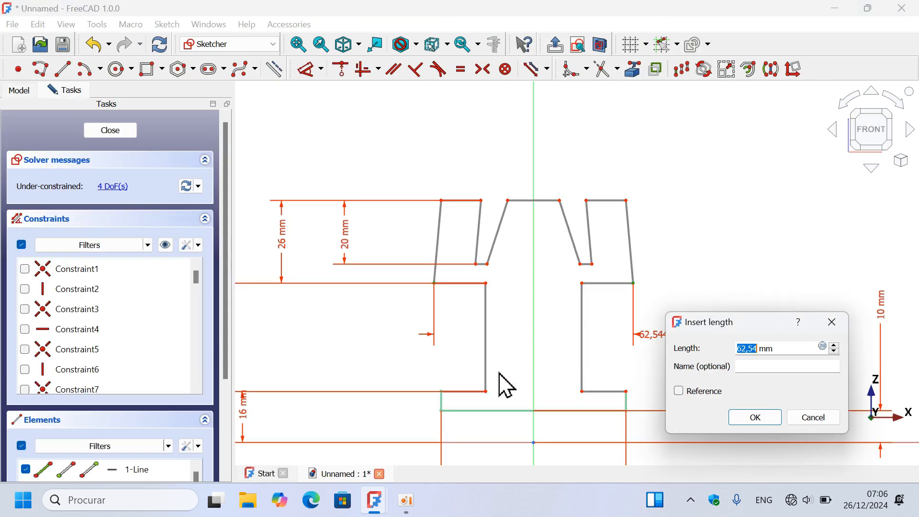
{"action": "key", "text": "Return"}
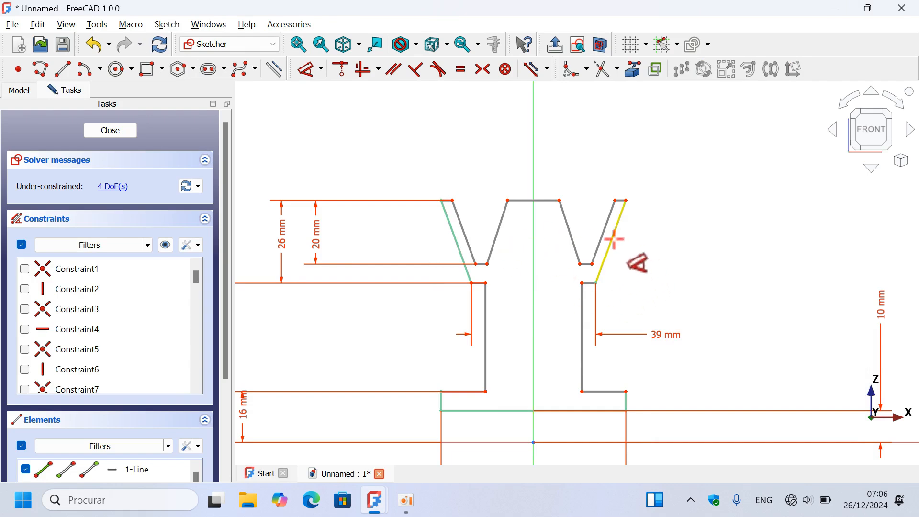
- Dimension the web's width between its two vertical side lines as 18 mm, checking the Model 3 reference
{"action": "left_click", "coordinate": [487, 354]}
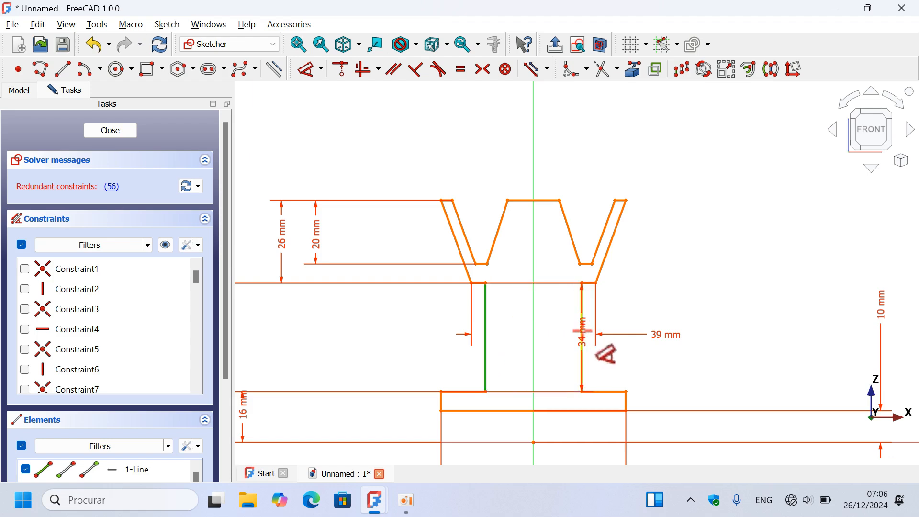
{"action": "left_click", "coordinate": [683, 368]}
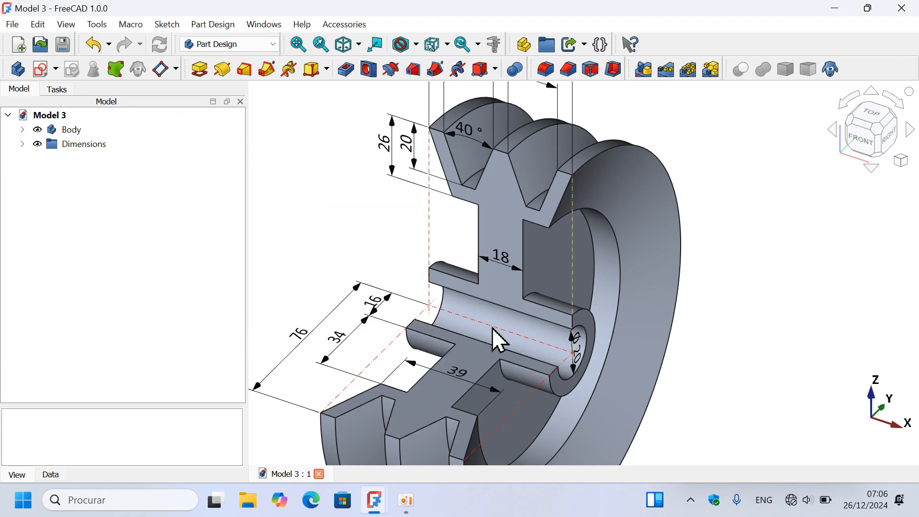
{"action": "key", "text": "Tab"}
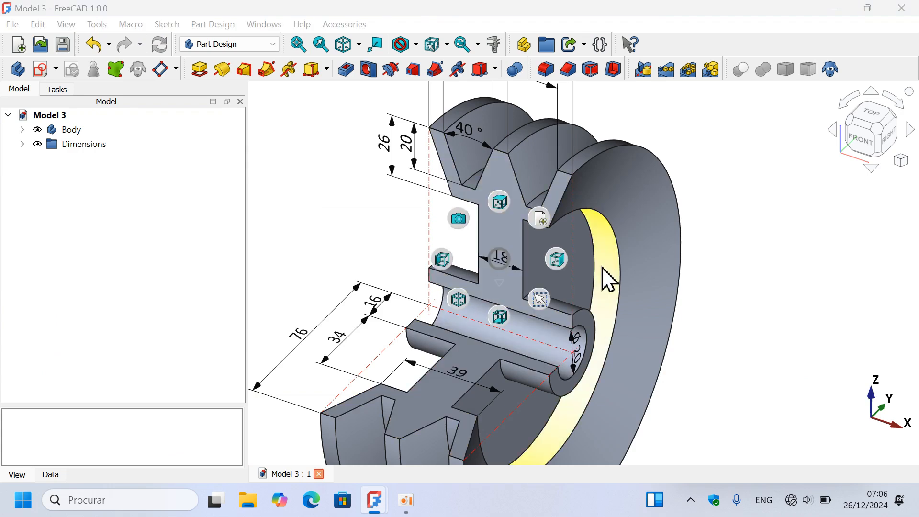
{"action": "key", "text": "Escape"}
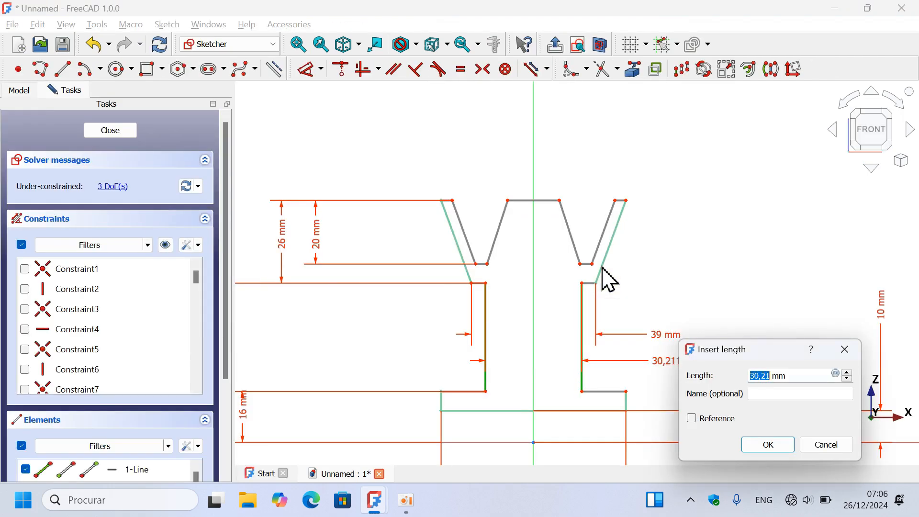
{"action": "key", "text": "Return"}
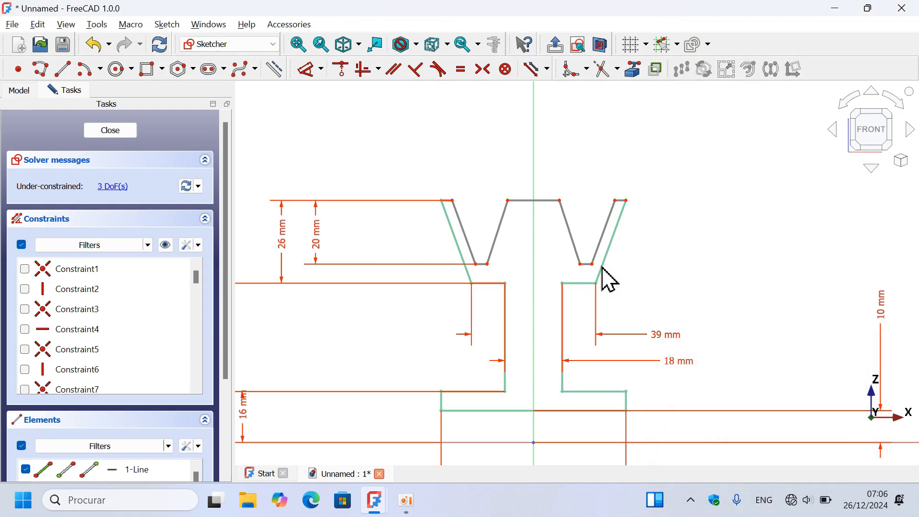
- Dimension the angle between the left groove's two sloped sides as 40°, following the Model 3 reference
{"action": "key", "text": "d"}
{"action": "scroll", "coordinate": [482, 170], "scroll_direction": "down", "scroll_amount": 1}
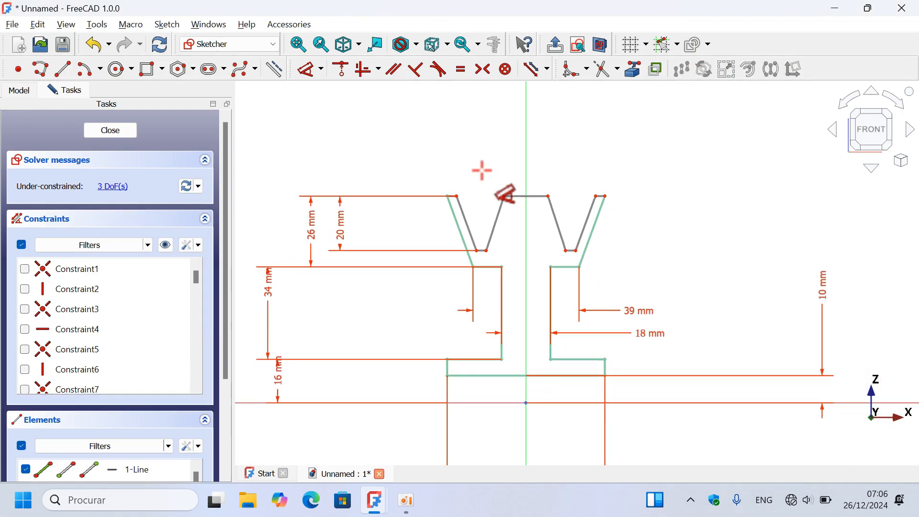
{"action": "scroll", "coordinate": [495, 153], "scroll_direction": "up", "scroll_amount": 3}
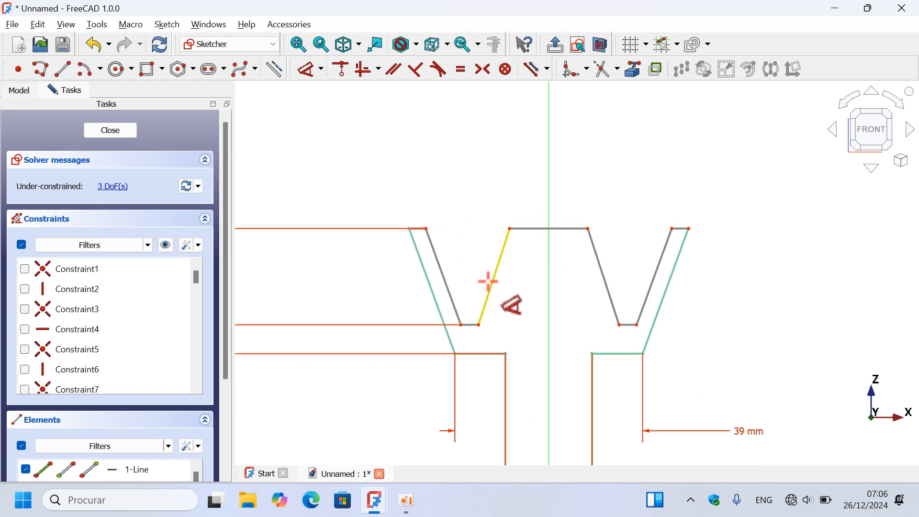
{"action": "left_click", "coordinate": [444, 274]}
{"action": "left_click", "coordinate": [488, 270]}
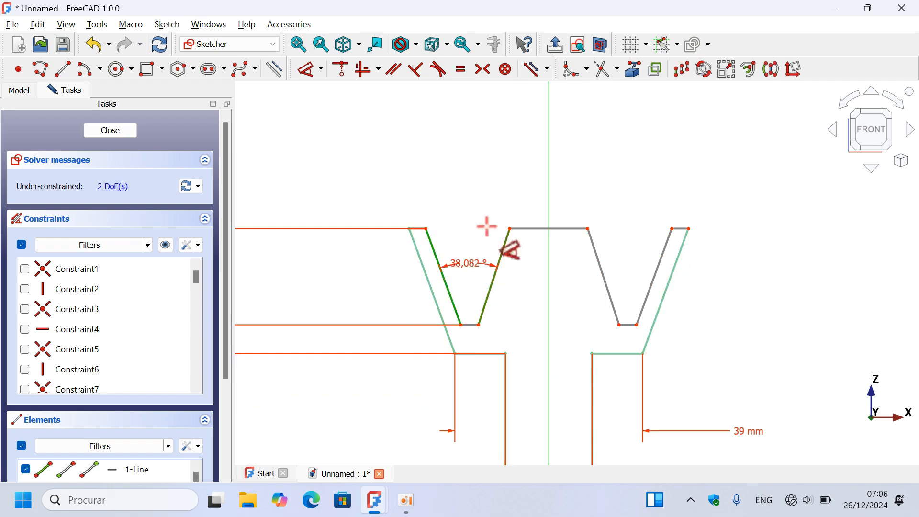
{"action": "left_click", "coordinate": [465, 168]}
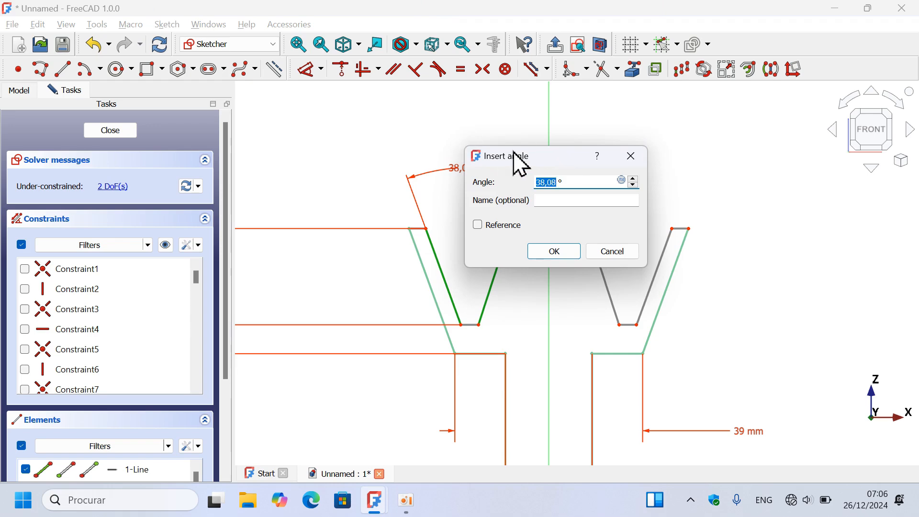
{"action": "key", "text": "alt+Tab"}
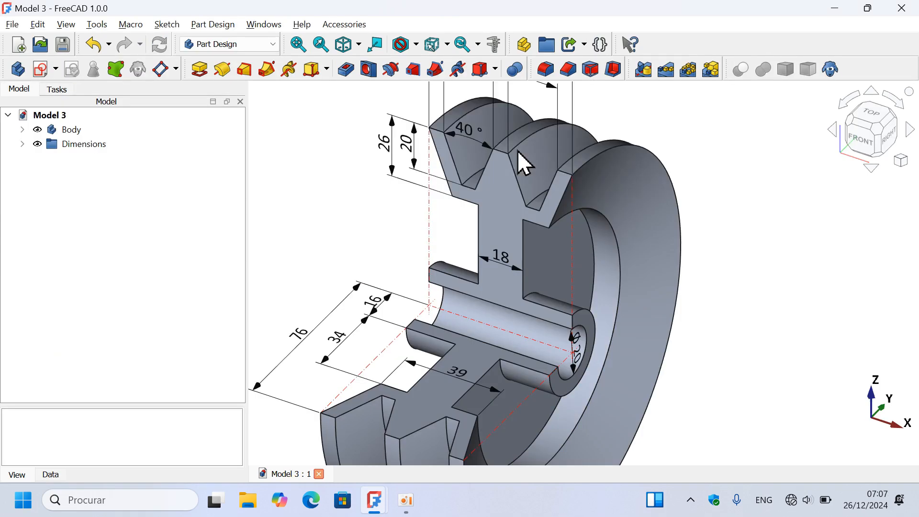
{"action": "key", "text": "alt+Tab"}
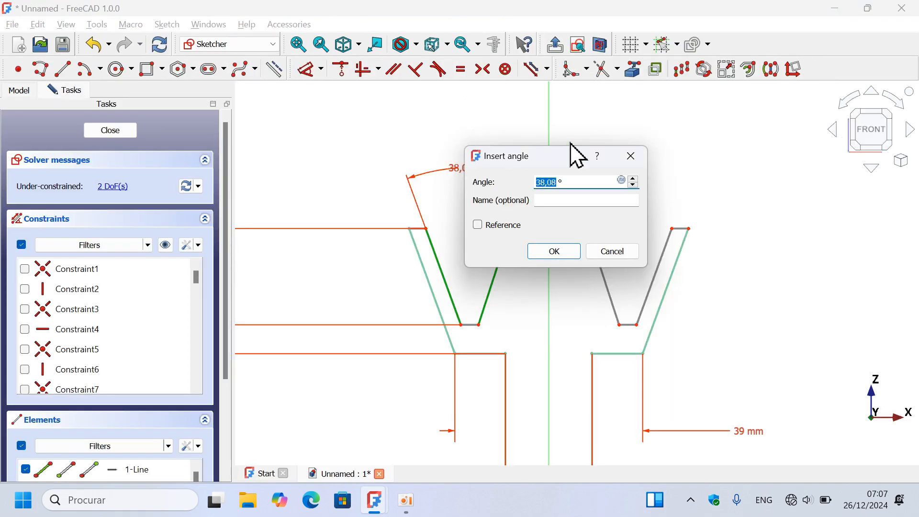
{"action": "type", "text": "40"}
{"action": "key", "text": "Return"}
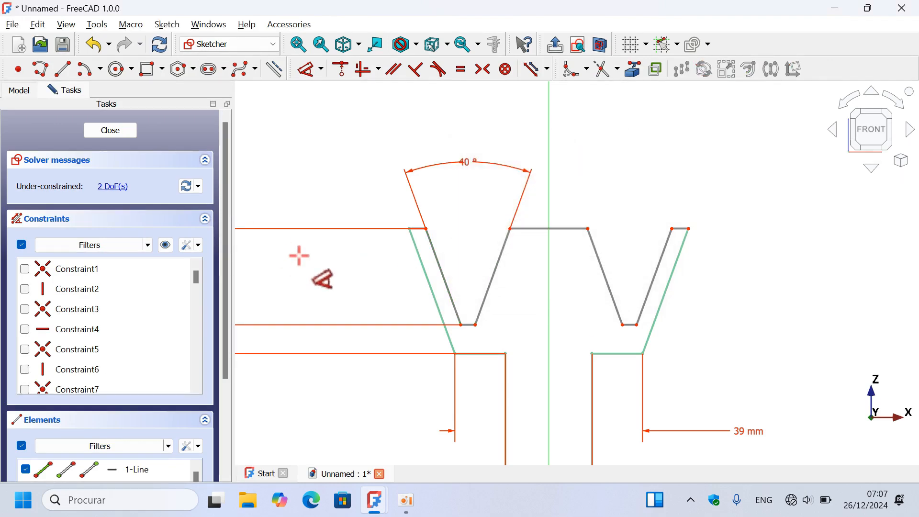
- Dimension the right rim's top edge with the length expression (58-40)/3, based on the Model 3 reference widths
{"action": "scroll", "coordinate": [297, 254], "scroll_direction": "down", "scroll_amount": 2}
{"action": "scroll", "coordinate": [577, 168], "scroll_direction": "up", "scroll_amount": 2}
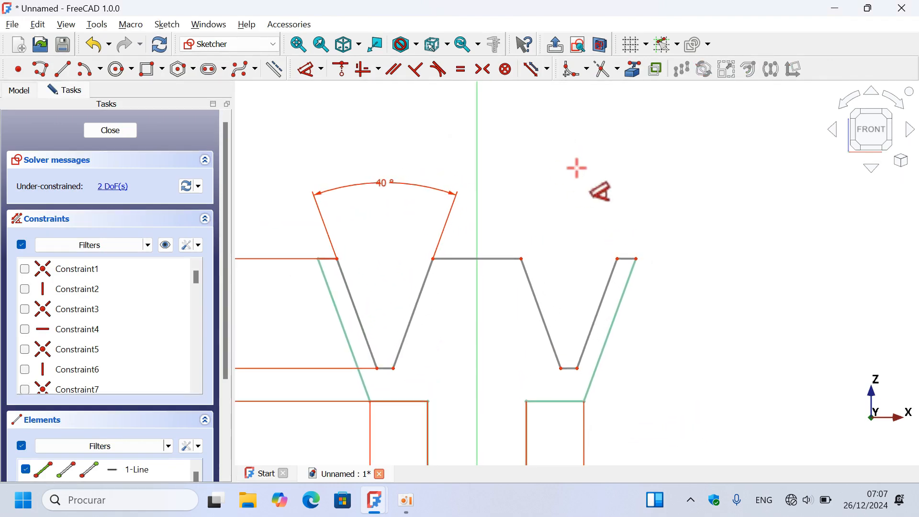
{"action": "left_click", "coordinate": [625, 252]}
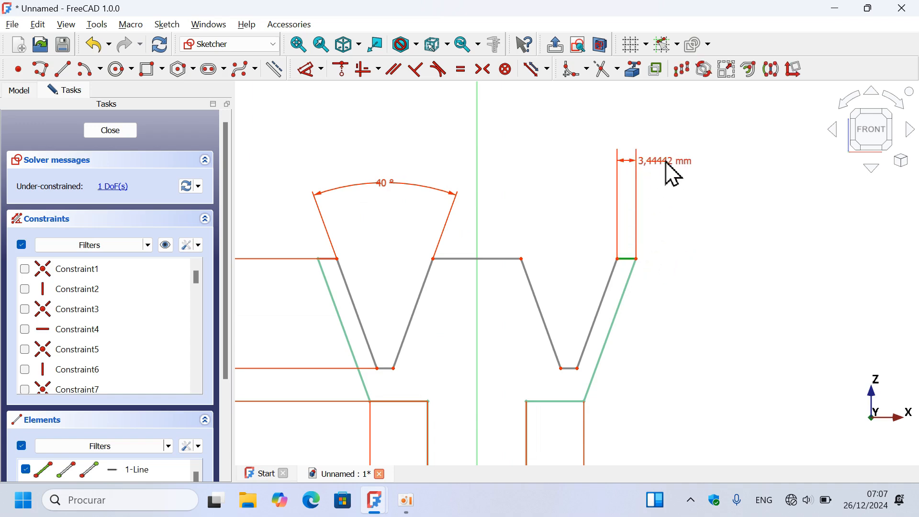
{"action": "left_click", "coordinate": [670, 173]}
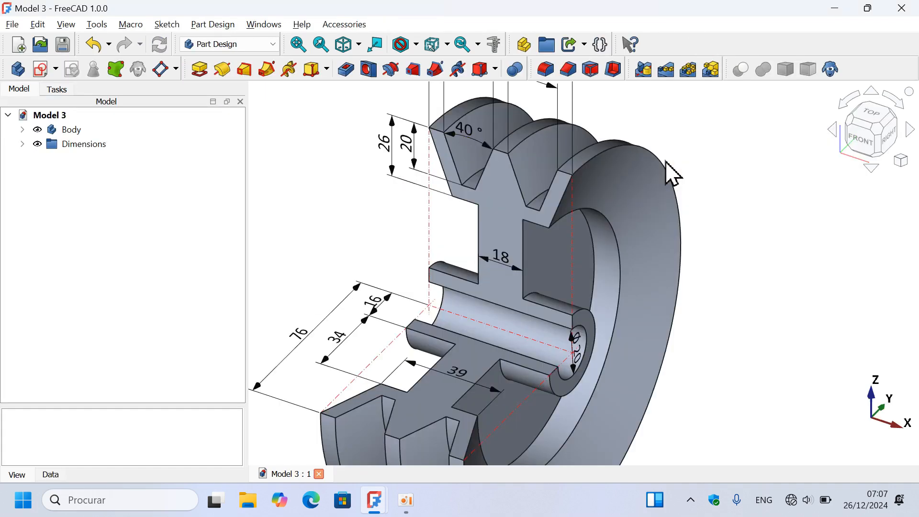
{"action": "scroll", "coordinate": [473, 287], "scroll_direction": "down", "scroll_amount": 3}
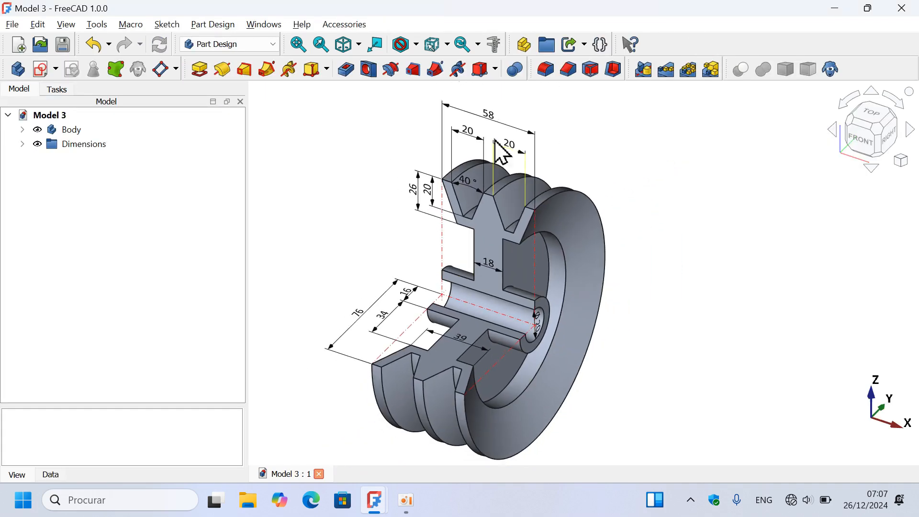
{"action": "scroll", "coordinate": [508, 120], "scroll_direction": "up", "scroll_amount": 3}
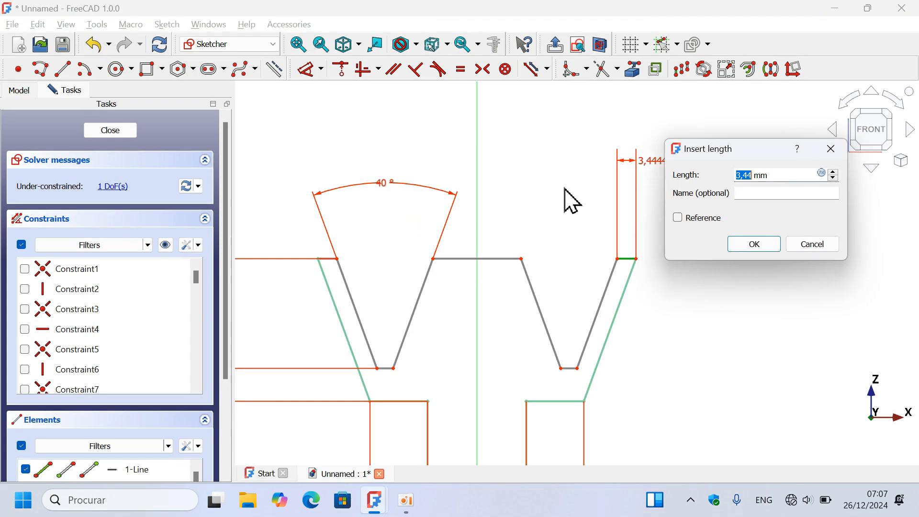
{"action": "left_click_drag", "start_coordinate": [778, 175], "coordinate": [703, 178]}
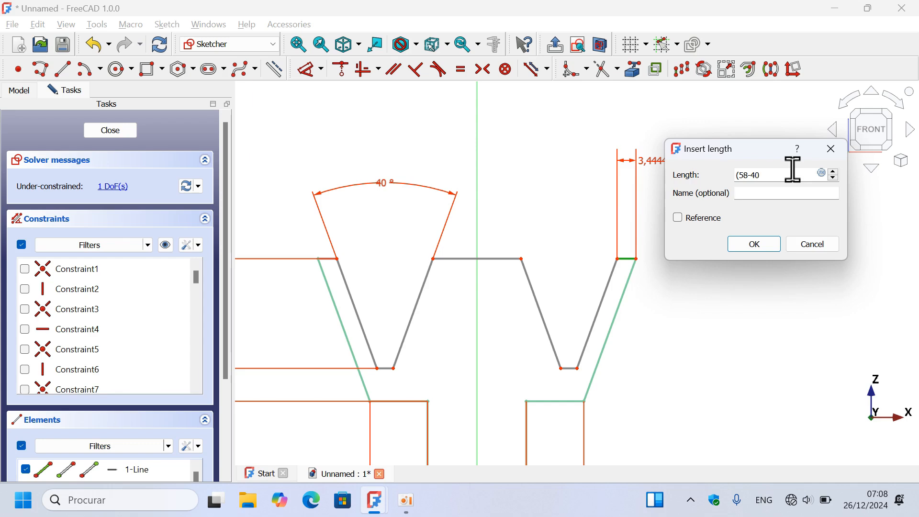
{"action": "type", "text": "(58-40)/3"}
{"action": "key", "text": "Return"}
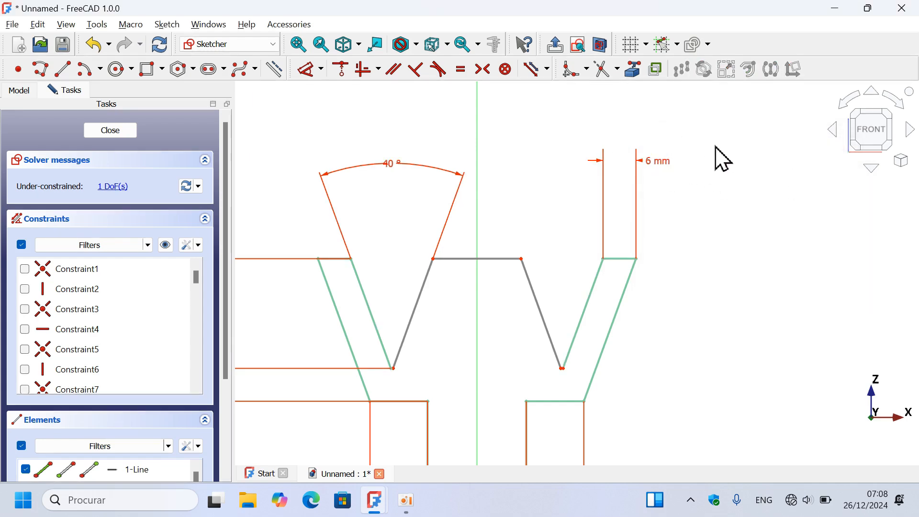
- Constrain the central ridge's top edge equal to the right rim's top edge, and close the sketch
{"action": "scroll", "coordinate": [724, 159], "scroll_direction": "down", "scroll_amount": 2}
{"action": "scroll", "coordinate": [564, 220], "scroll_direction": "up", "scroll_amount": 3}
{"action": "key", "text": "d"}
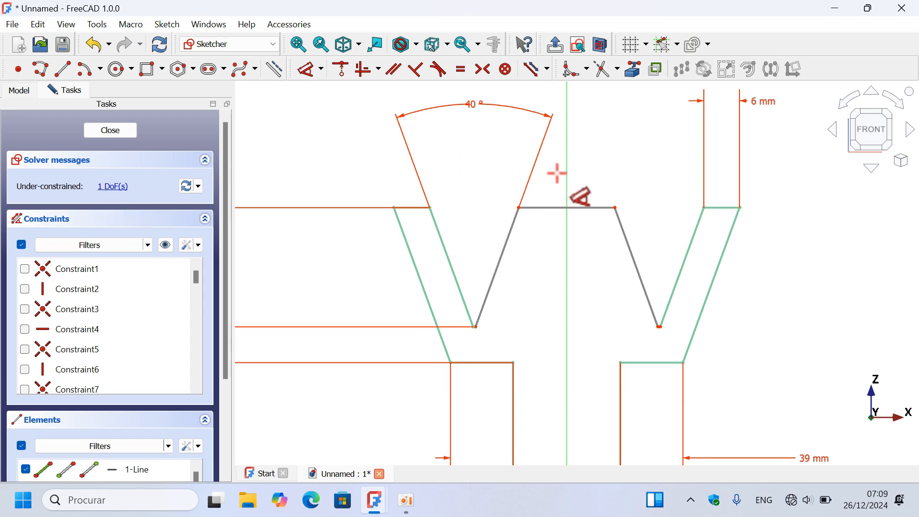
{"action": "left_click", "coordinate": [463, 76]}
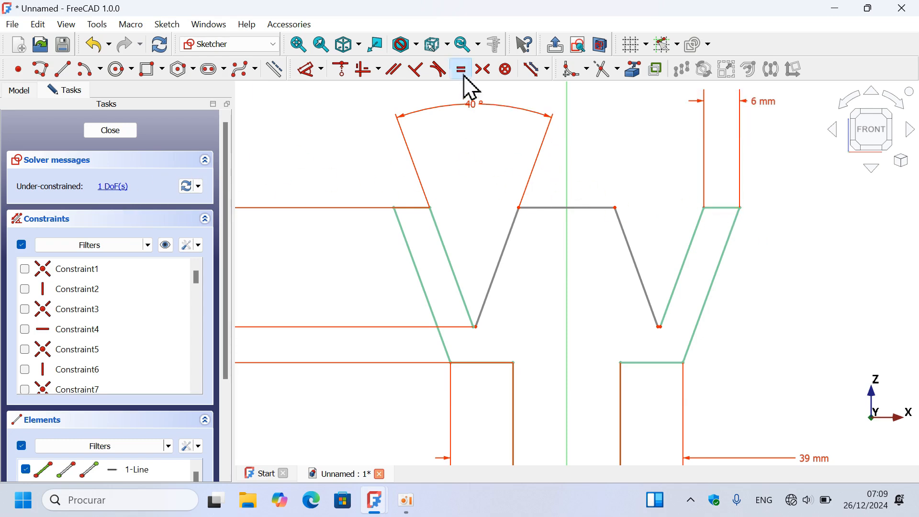
{"action": "left_click", "coordinate": [593, 206]}
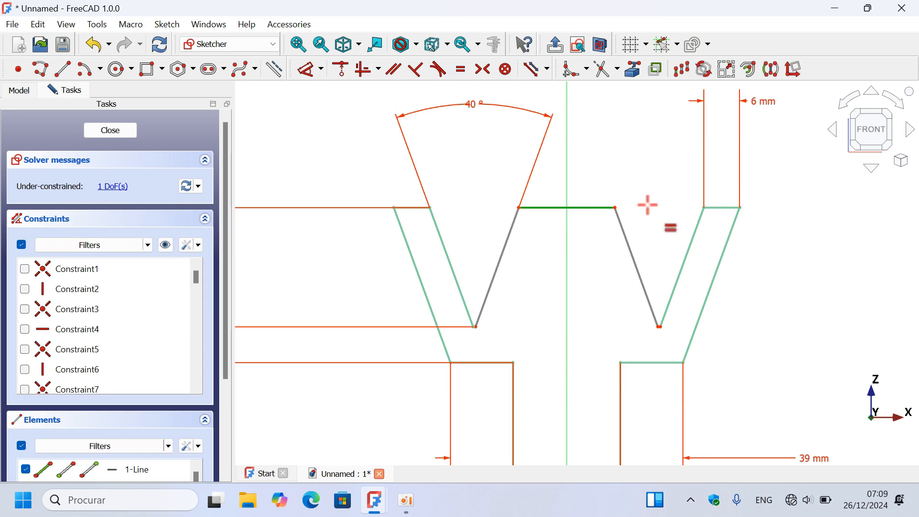
{"action": "left_click", "coordinate": [727, 199]}
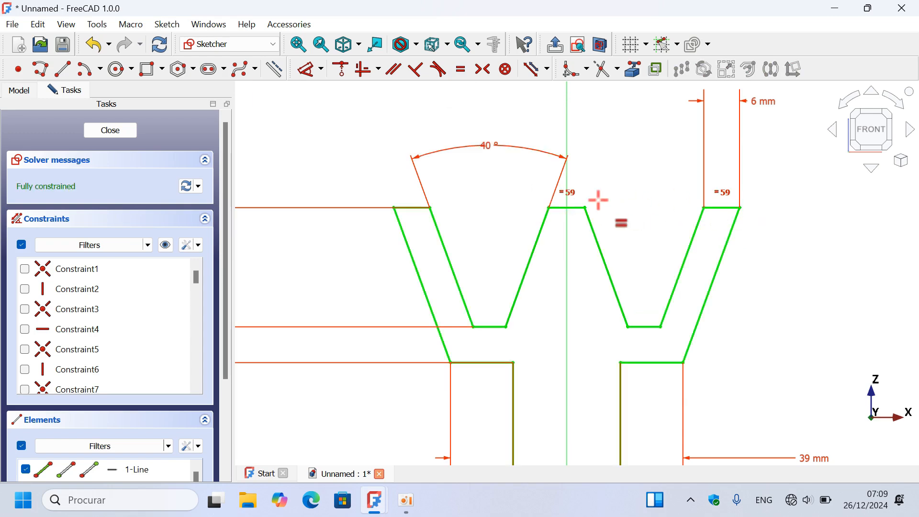
{"action": "scroll", "coordinate": [471, 179], "scroll_direction": "down", "scroll_amount": 3}
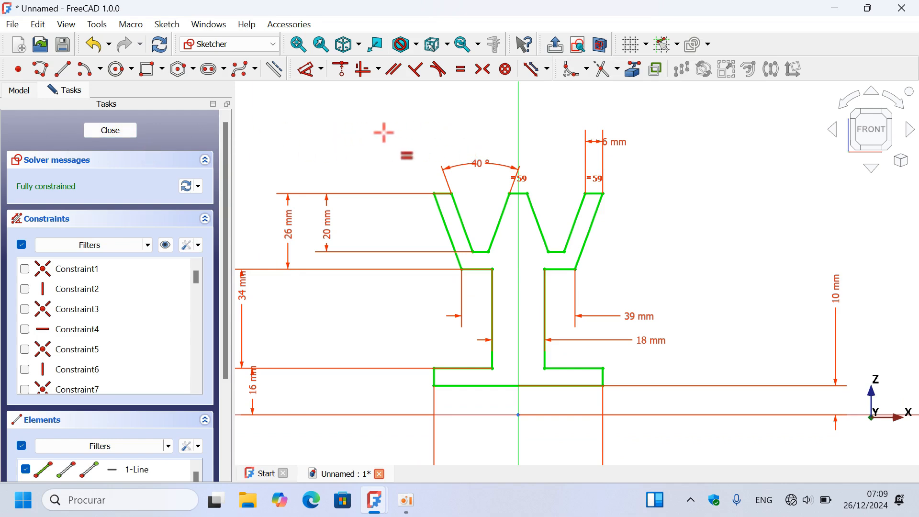
{"action": "key", "text": "Escape"}
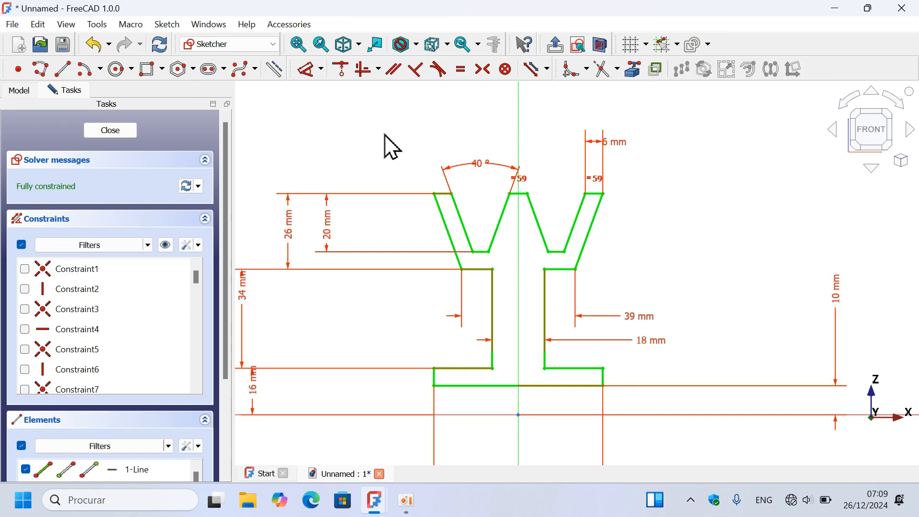
{"action": "key", "text": "Escape"}
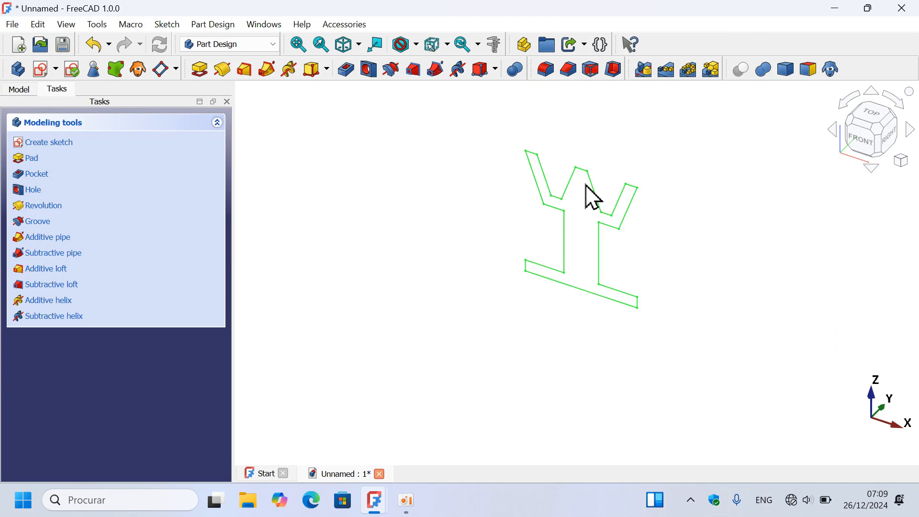
- Revolve the profile sketch 360° around the base X axis, checking the Model 3 reference
{"action": "left_click", "coordinate": [229, 70]}
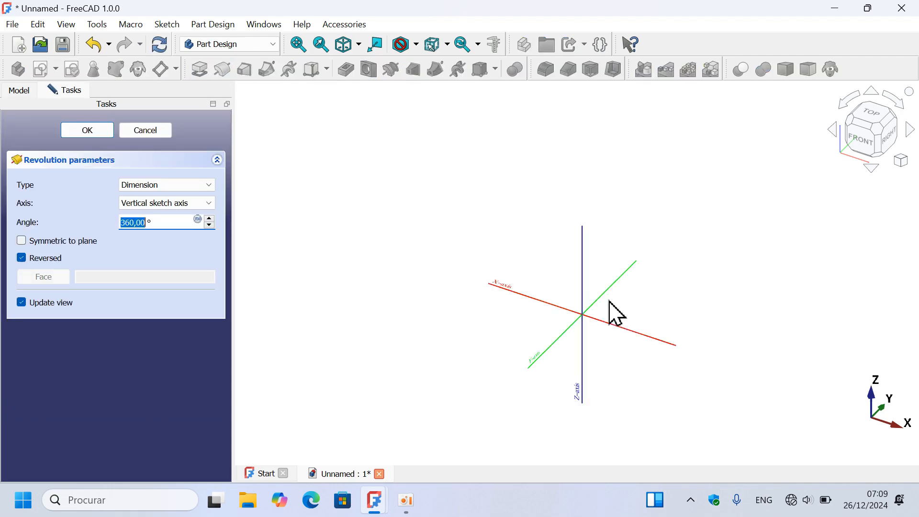
{"action": "scroll", "coordinate": [621, 319], "scroll_direction": "up", "scroll_amount": 2}
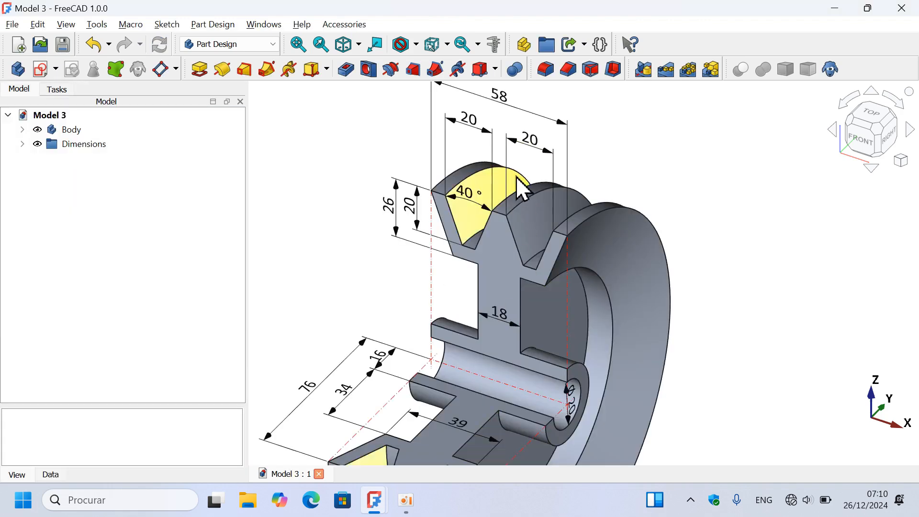
{"action": "scroll", "coordinate": [518, 189], "scroll_direction": "down", "scroll_amount": 3}
{"action": "scroll", "coordinate": [512, 311], "scroll_direction": "up", "scroll_amount": 3}
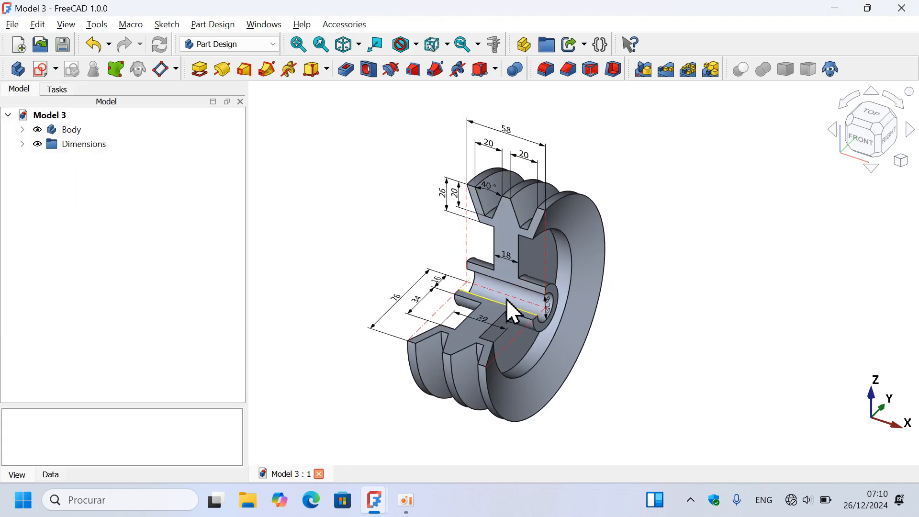
{"action": "scroll", "coordinate": [510, 309], "scroll_direction": "up", "scroll_amount": 3}
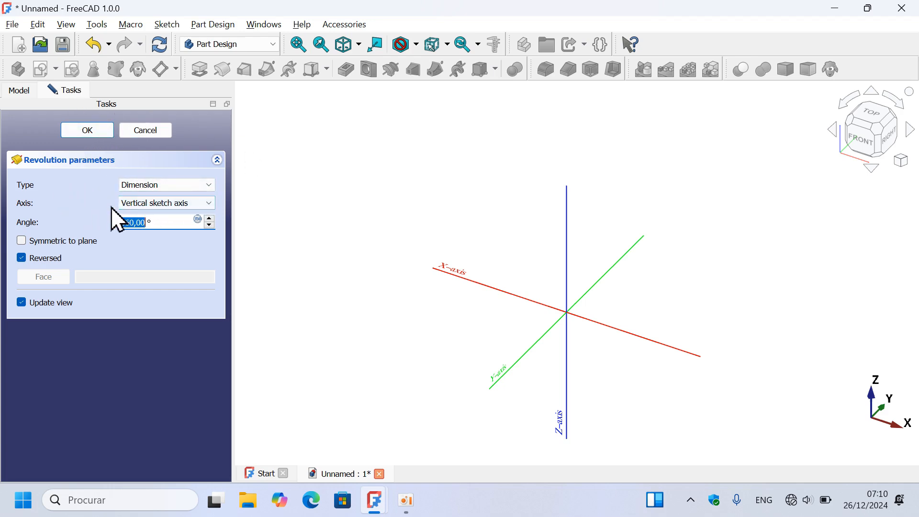
{"action": "left_click", "coordinate": [185, 205]}
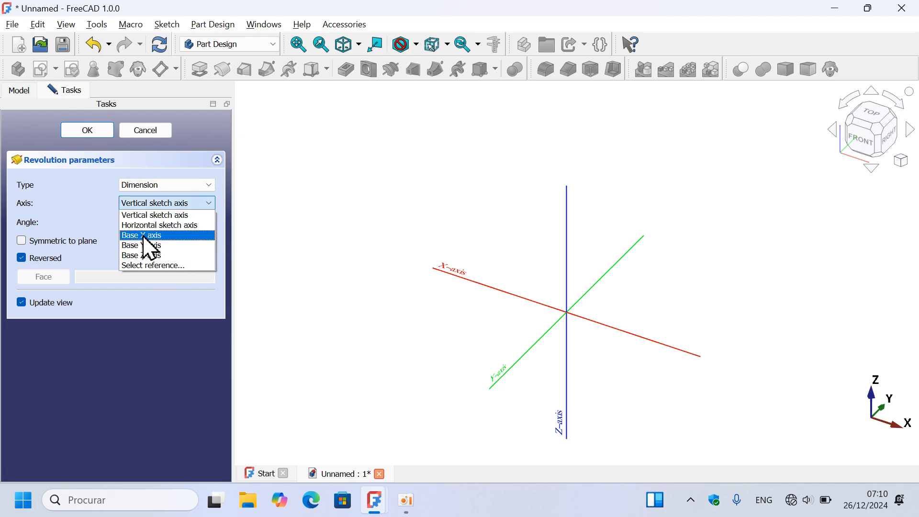
{"action": "left_click", "coordinate": [185, 235]}
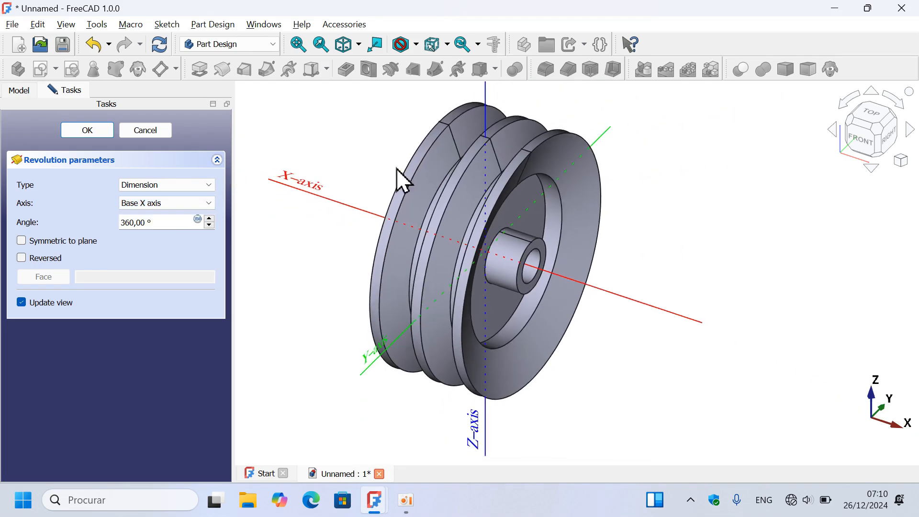
{"action": "left_click", "coordinate": [88, 130]}
{"action": "mouse_move", "coordinate": [349, 258]}
{"action": "left_mouse_down"}
{"action": "mouse_move", "coordinate": [558, 273]}
{"action": "mouse_move", "coordinate": [447, 277]}
{"action": "mouse_move", "coordinate": [283, 248]}
{"action": "mouse_move", "coordinate": [424, 260]}
{"action": "mouse_move", "coordinate": [478, 231]}
{"action": "left_mouse_up"}
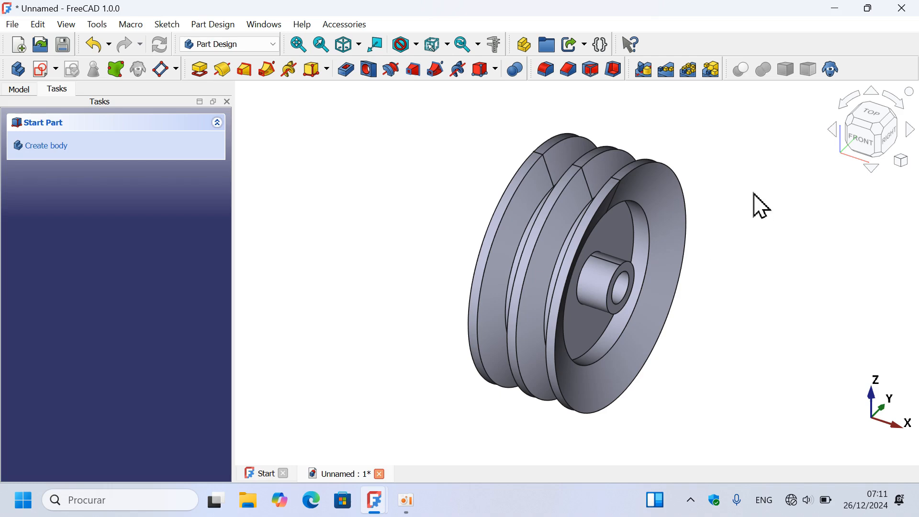
- Reopen the wheel's revolution feature for editing and set its angle to 270°
{"action": "left_click", "coordinate": [5, 94]}
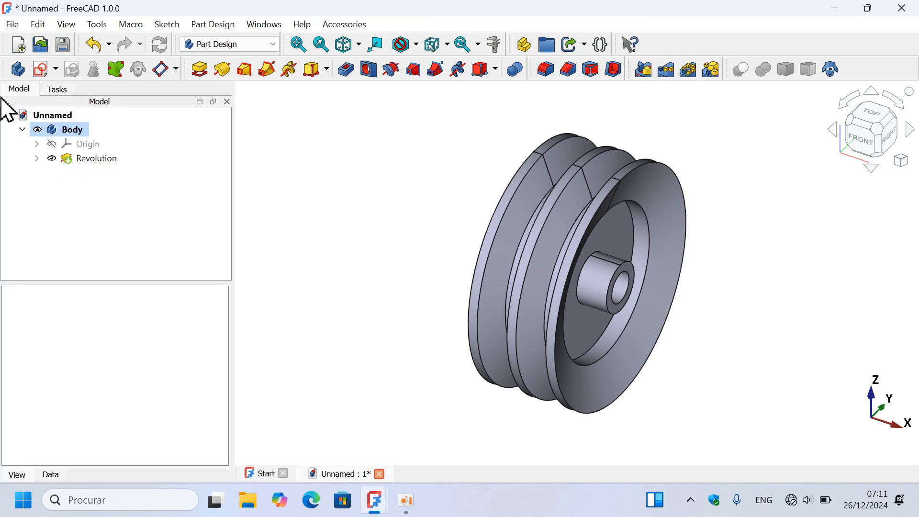
{"action": "double_click", "coordinate": [102, 162]}
{"action": "left_click", "coordinate": [99, 169]}
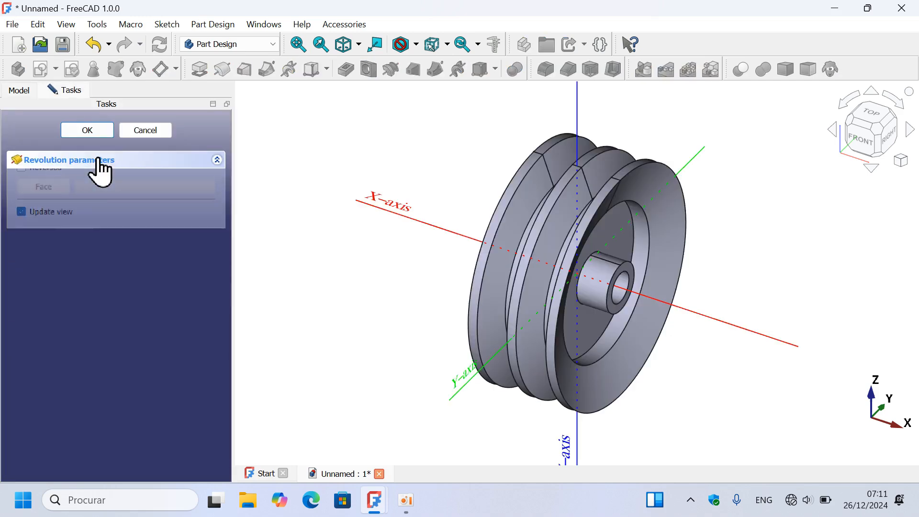
{"action": "left_click", "coordinate": [100, 169]}
{"action": "left_click", "coordinate": [99, 170]}
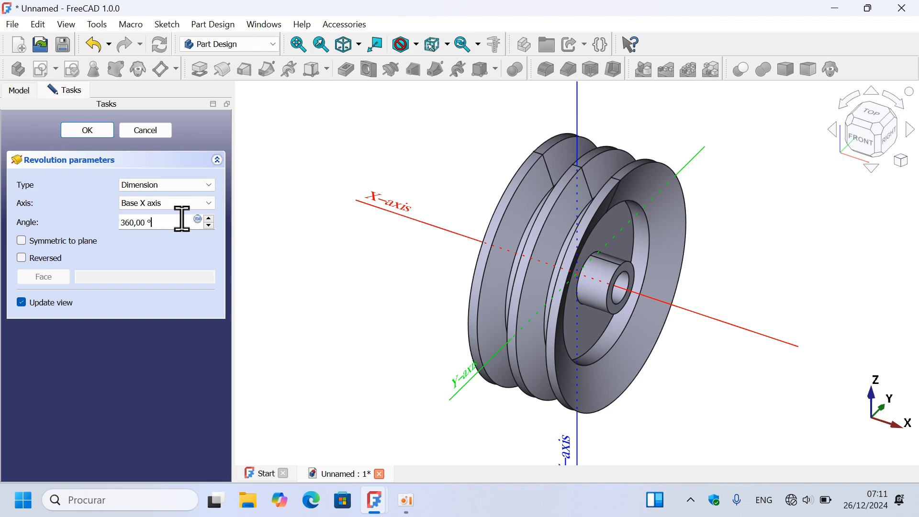
{"action": "left_click_drag", "start_coordinate": [182, 219], "coordinate": [78, 215]}
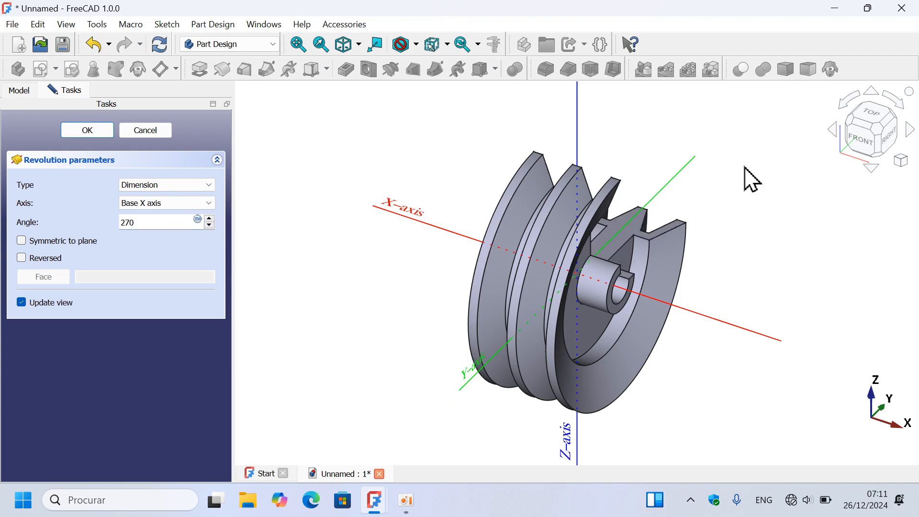
- Reverse the direction of the 270° revolution so the cutaway opens on the opposite side, and accept the feature
{"action": "scroll", "coordinate": [632, 273], "scroll_direction": "down", "scroll_amount": 3}
{"action": "scroll", "coordinate": [617, 260], "scroll_direction": "up", "scroll_amount": 3}
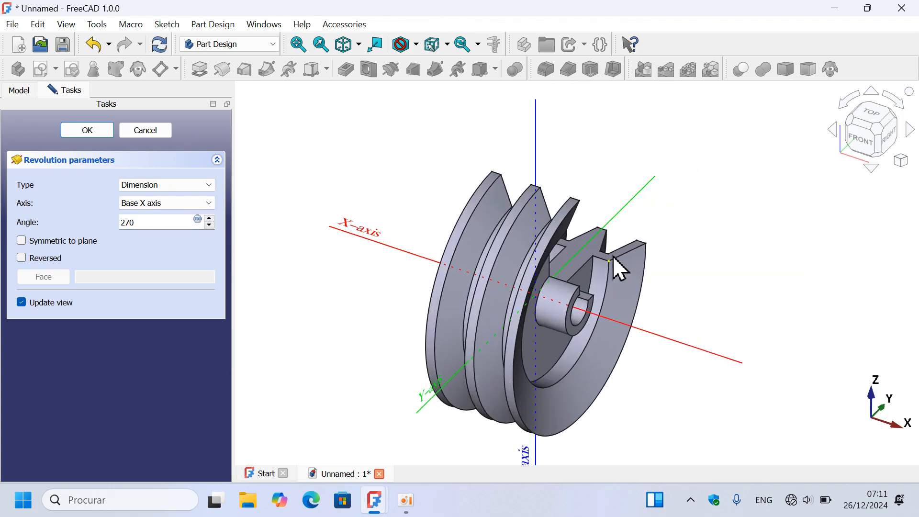
{"action": "middle_click_drag", "start_coordinate": [743, 276], "coordinate": [641, 286]}
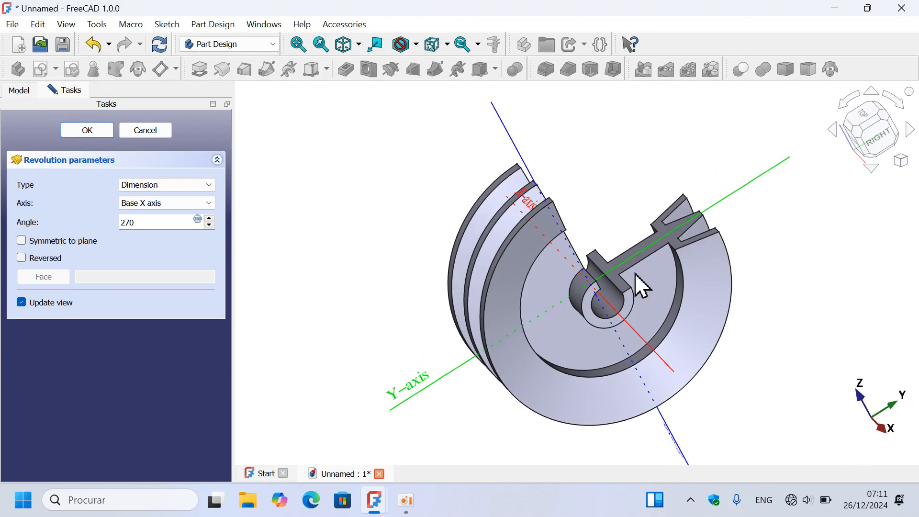
{"action": "left_click", "coordinate": [54, 258]}
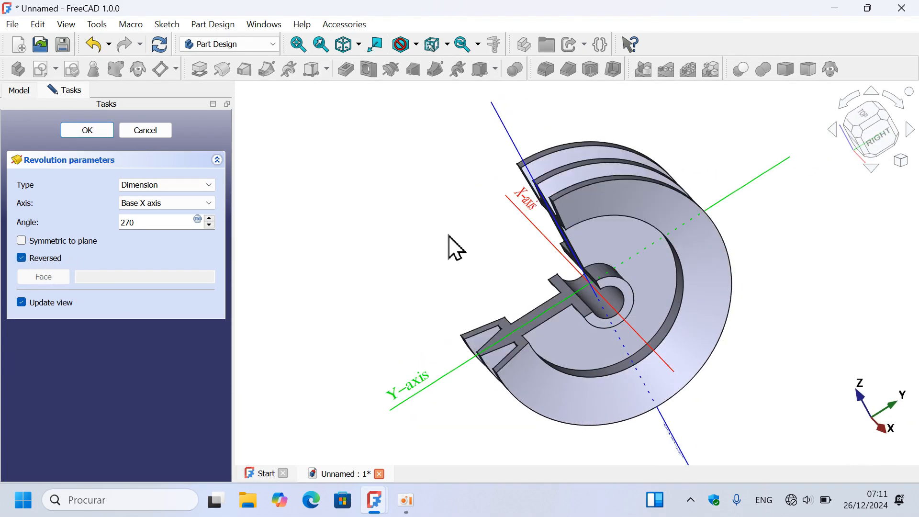
{"action": "key", "text": "0"}
{"action": "scroll", "coordinate": [677, 263], "scroll_direction": "up", "scroll_amount": 5}
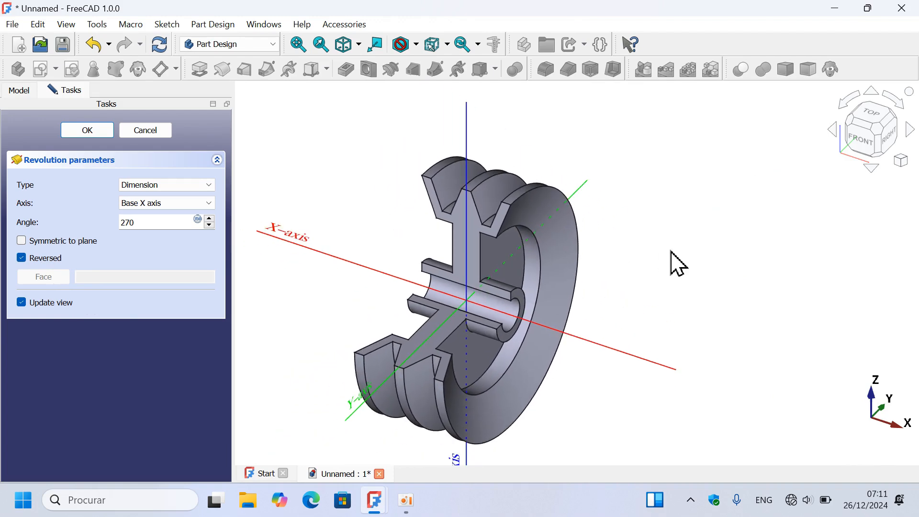
{"action": "left_click", "coordinate": [88, 133]}
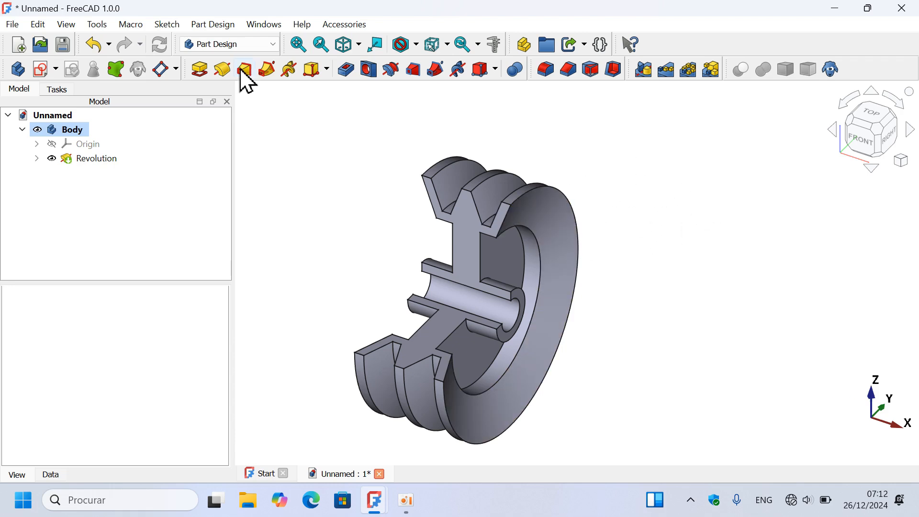
- Switch to the Part workbench and duplicate the revolution's profile sketch, copying only the original selection without its dependencies
{"action": "left_click", "coordinate": [225, 47]}
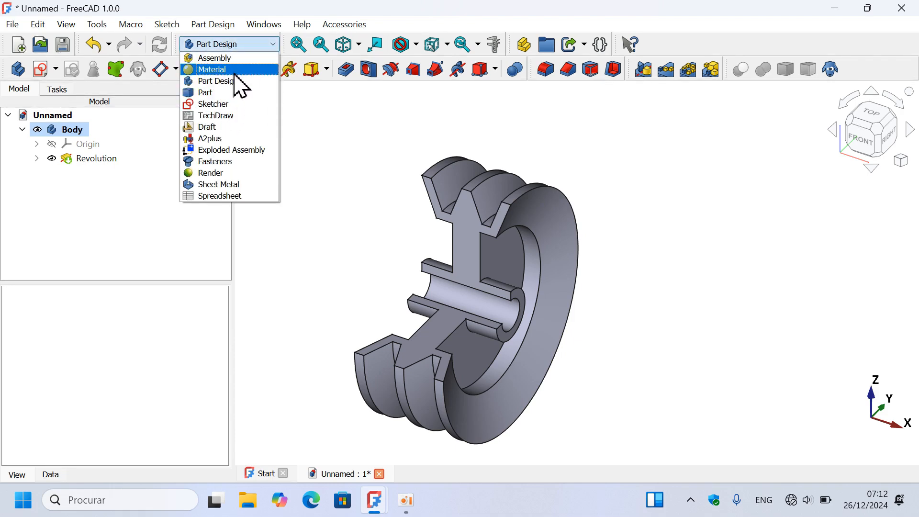
{"action": "left_click", "coordinate": [236, 93]}
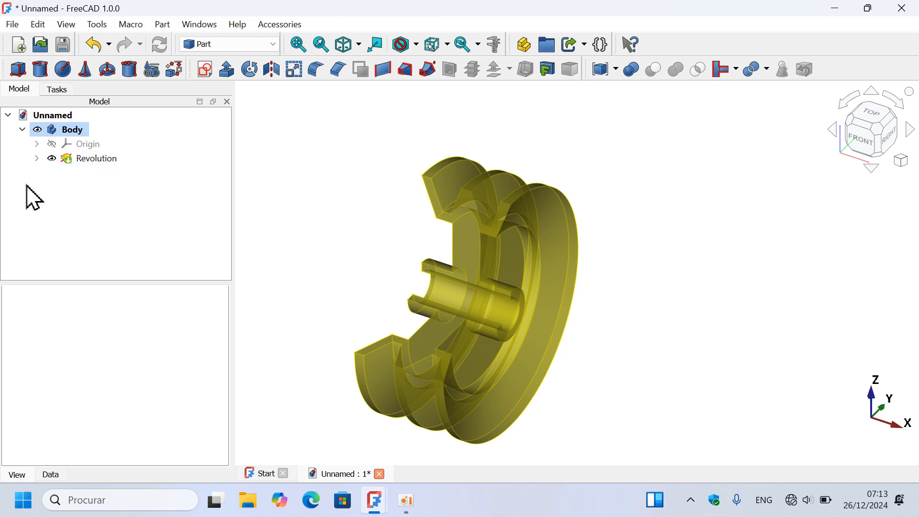
{"action": "left_click", "coordinate": [36, 159]}
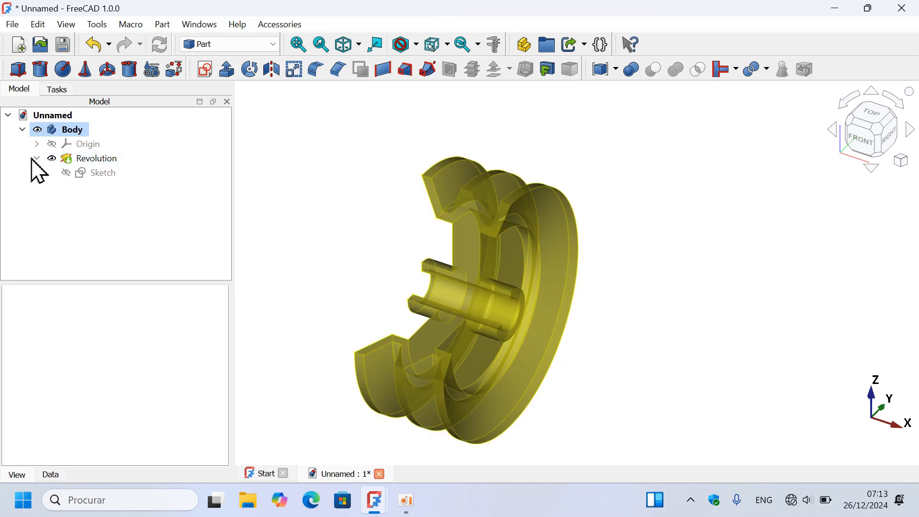
{"action": "left_click", "coordinate": [98, 175]}
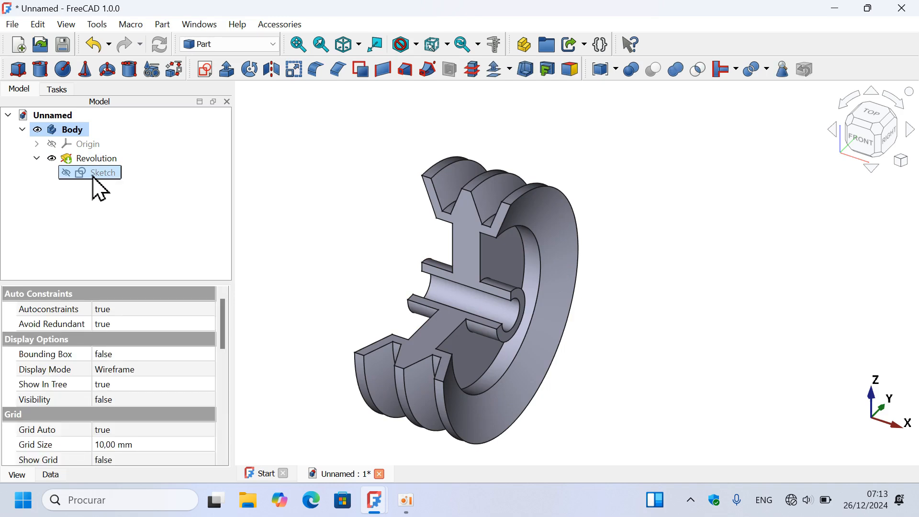
{"action": "key", "text": "ctrl+c"}
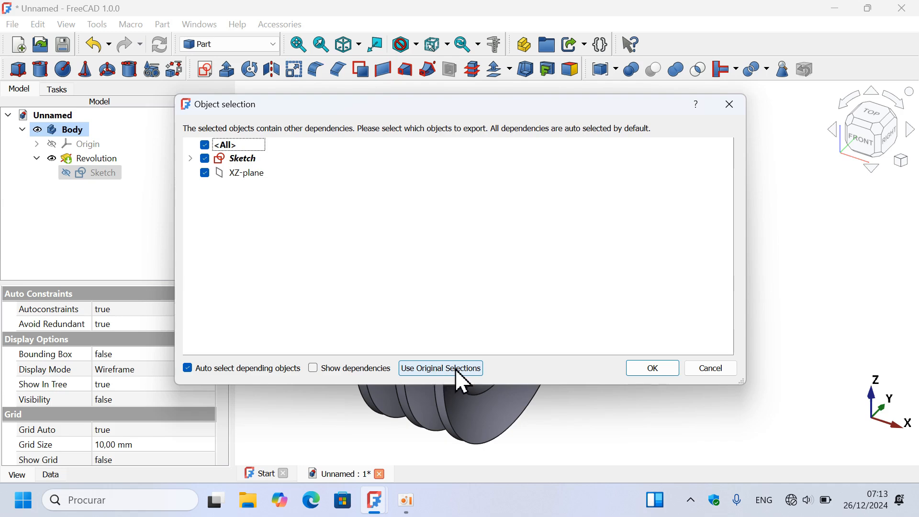
{"action": "left_click", "coordinate": [435, 372]}
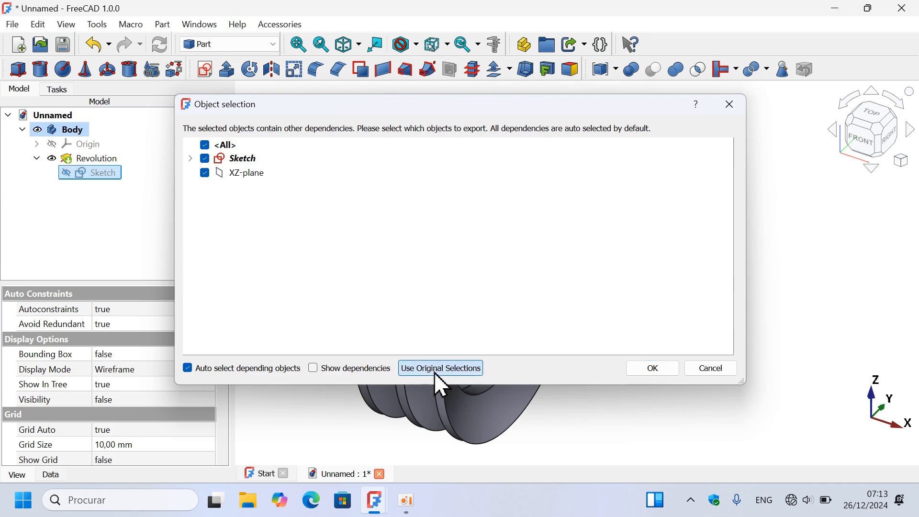
{"action": "left_click", "coordinate": [76, 251]}
{"action": "key", "text": "ctrl+v"}
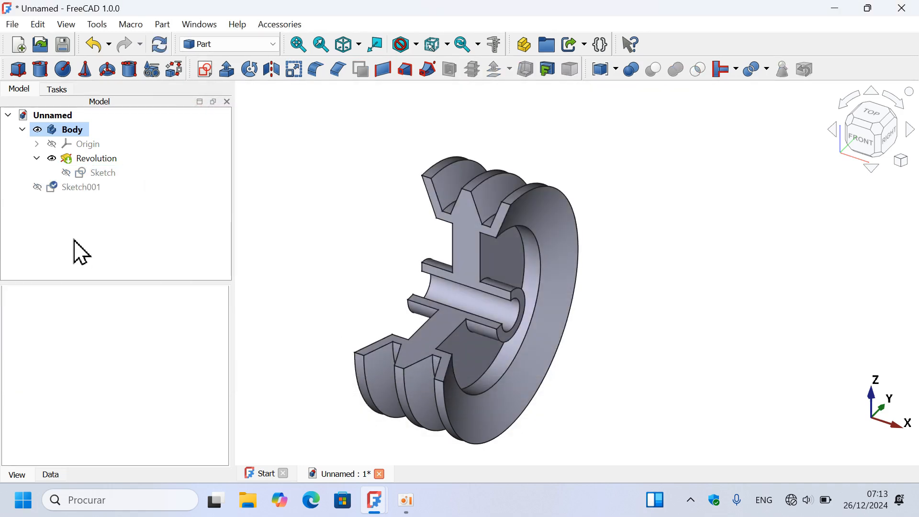
- Make the copied sketch Sketch001 visible and hide the body
{"action": "left_click", "coordinate": [22, 129]}
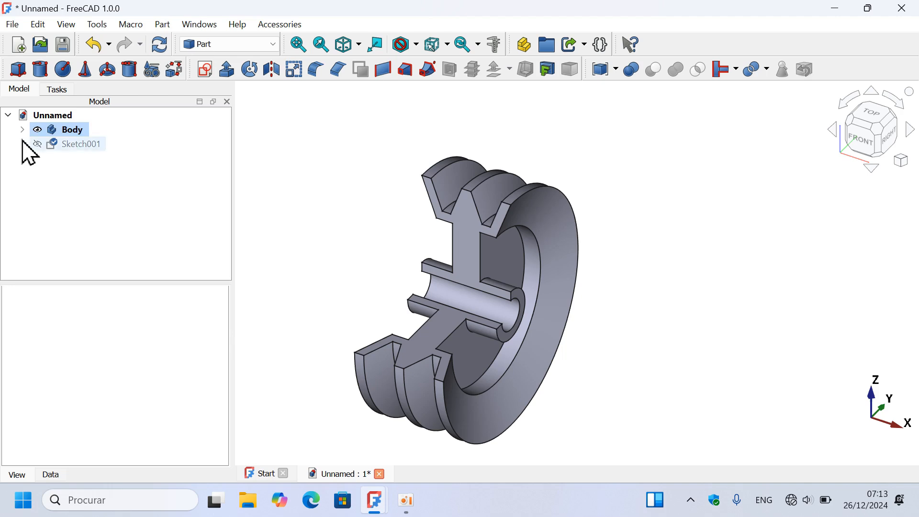
{"action": "left_click", "coordinate": [90, 143]}
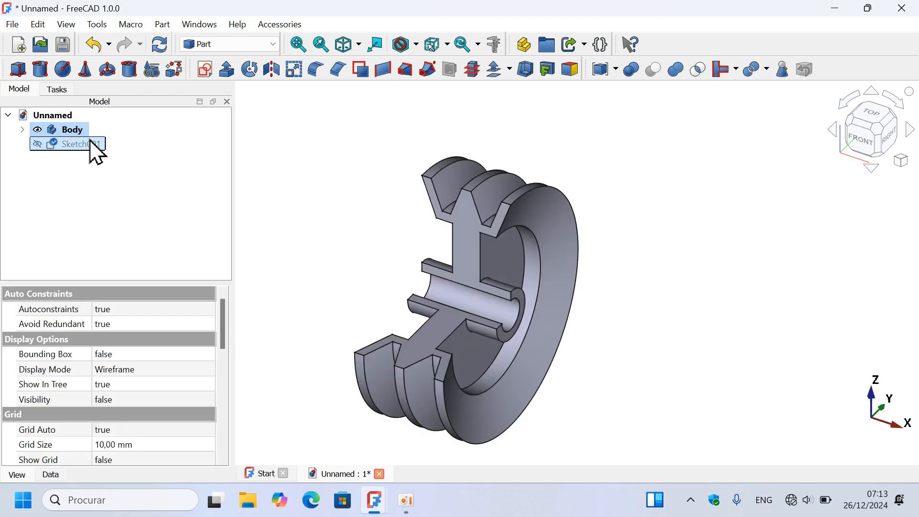
{"action": "key", "text": "space"}
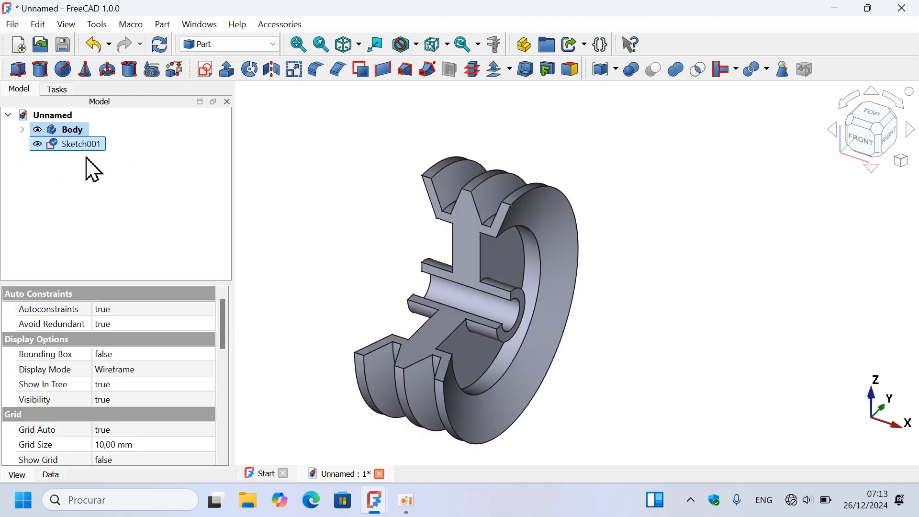
{"action": "left_click", "coordinate": [79, 128]}
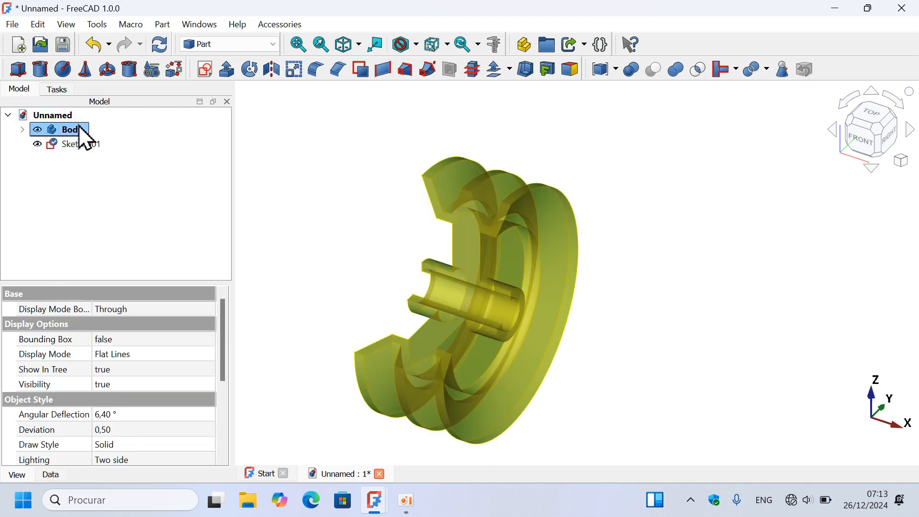
{"action": "key", "text": "space"}
{"action": "left_click", "coordinate": [408, 152]}
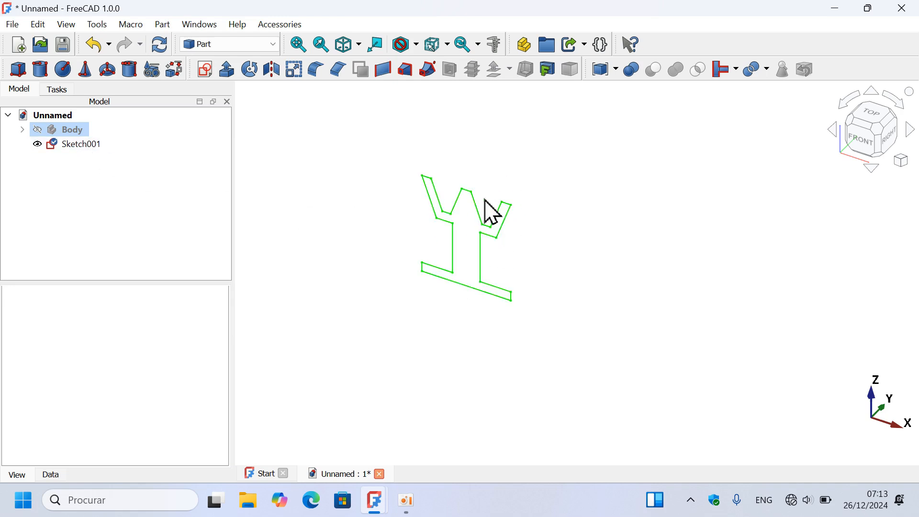
- Revolve Sketch001 as a solid through 360° around an axis with direction X 1, Y 0, Z 0
{"action": "scroll", "coordinate": [486, 201], "scroll_direction": "up", "scroll_amount": 5}
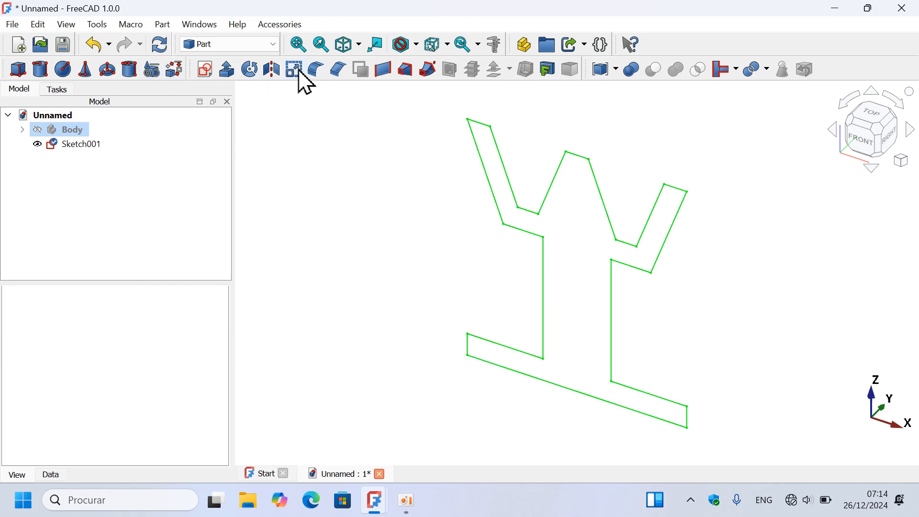
{"action": "left_click", "coordinate": [82, 144]}
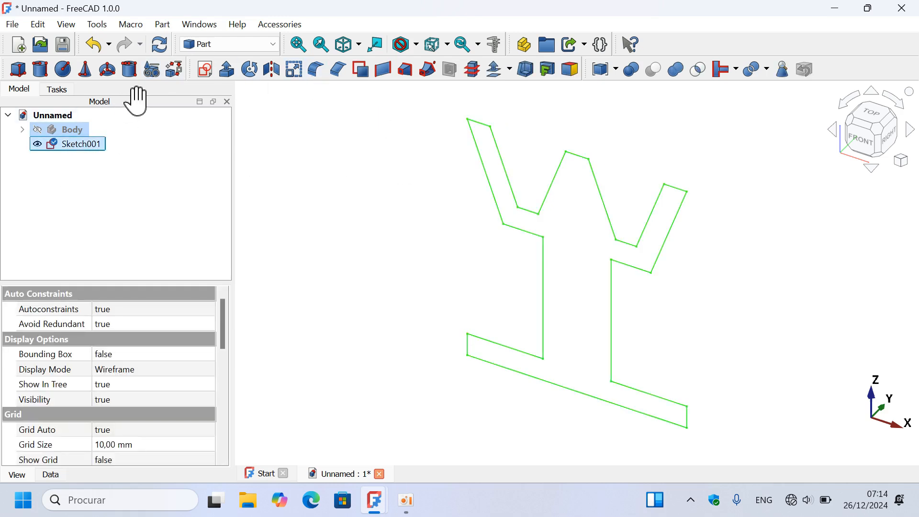
{"action": "left_click", "coordinate": [249, 69]}
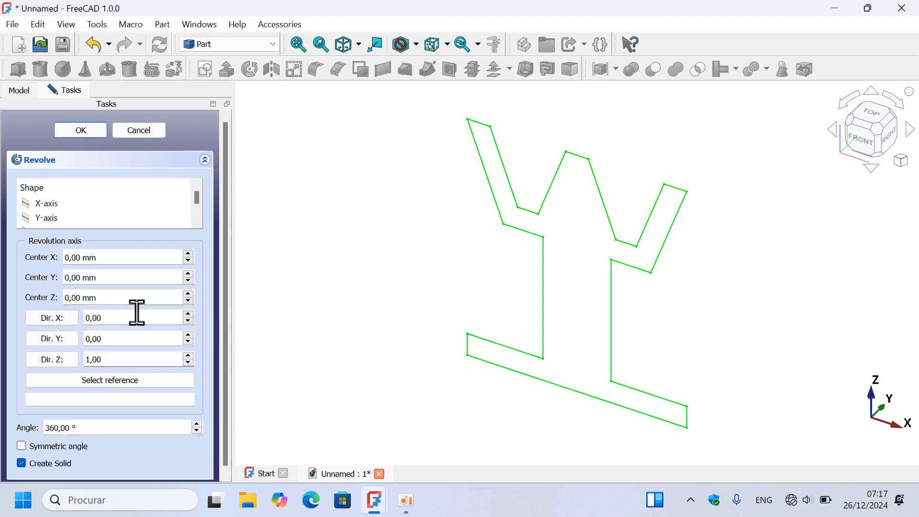
{"action": "left_click_drag", "start_coordinate": [137, 319], "coordinate": [24, 330]}
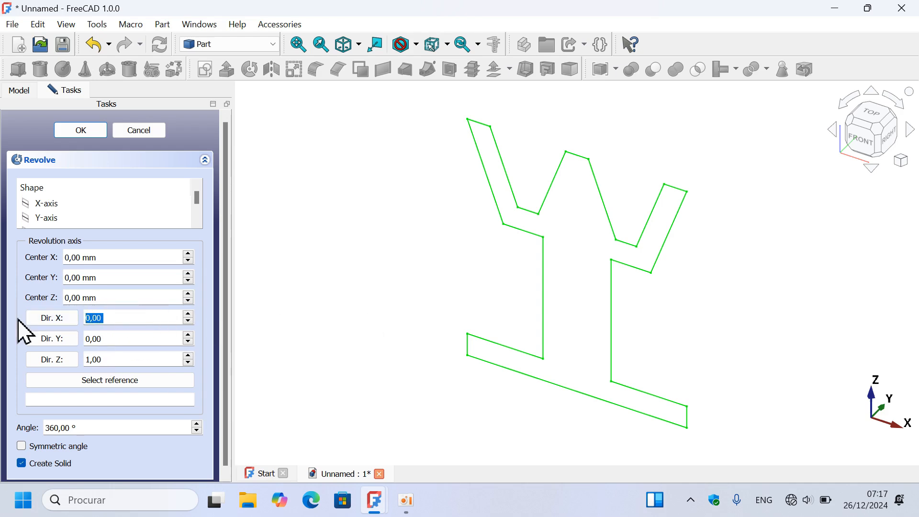
{"action": "type", "text": "1"}
{"action": "left_click_drag", "start_coordinate": [117, 357], "coordinate": [52, 357]}
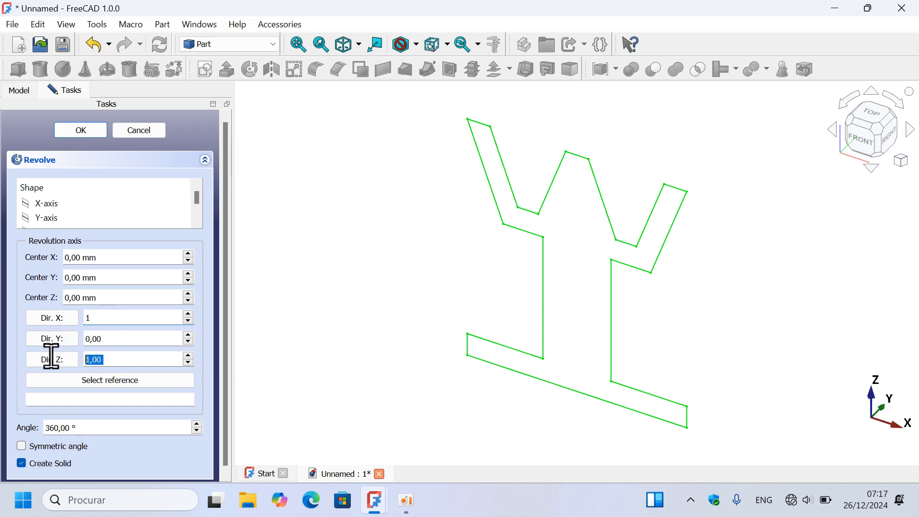
{"action": "type", "text": "0"}
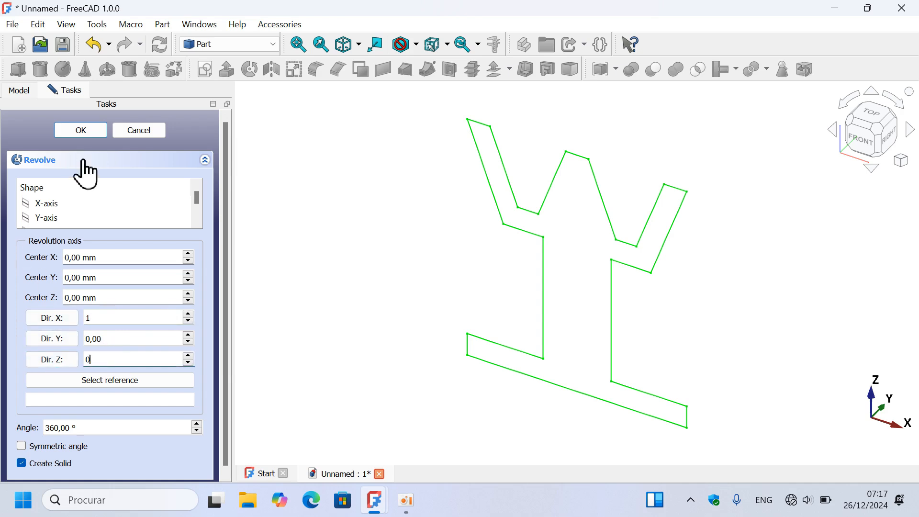
{"action": "left_click", "coordinate": [95, 129]}
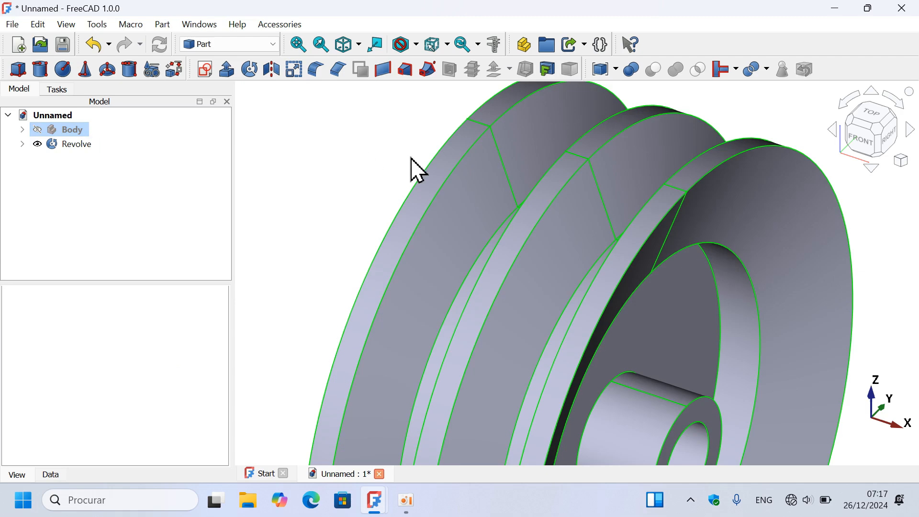
- Set the revolution angle of the Part Revolve object to 270°
{"action": "scroll", "coordinate": [411, 158], "scroll_direction": "down", "scroll_amount": 4}
{"action": "mouse_move", "coordinate": [671, 286]}
{"action": "middle_mouse_down"}
{"action": "mouse_move", "coordinate": [635, 289]}
{"action": "mouse_move", "coordinate": [674, 291]}
{"action": "middle_mouse_up"}
{"action": "left_click", "coordinate": [66, 142]}
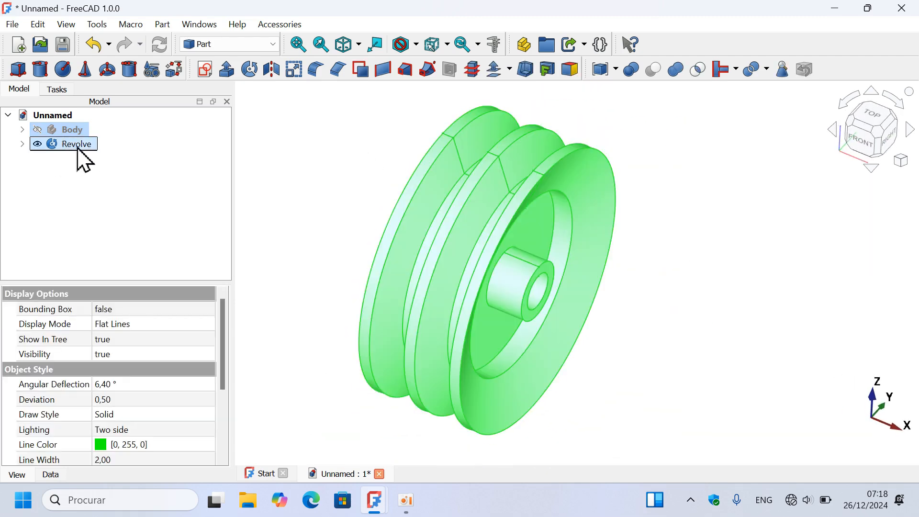
{"action": "left_click", "coordinate": [50, 475]}
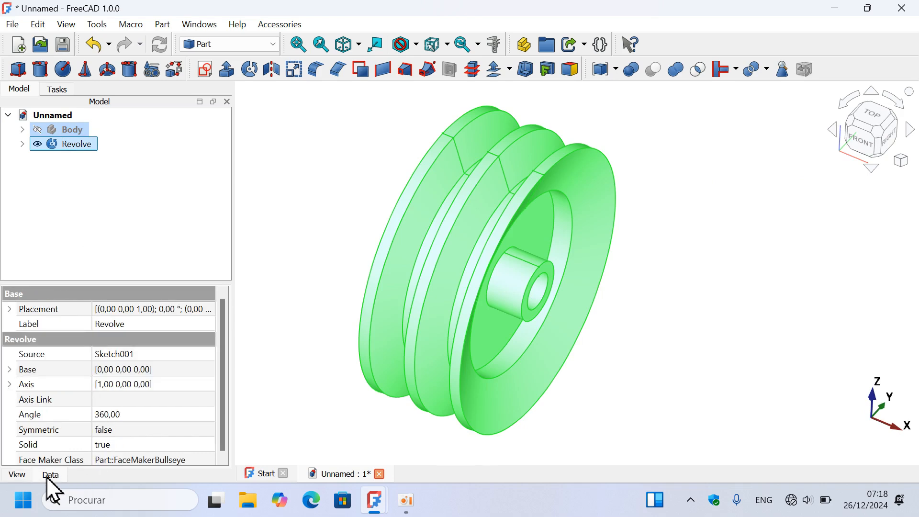
{"action": "left_click_drag", "start_coordinate": [218, 352], "coordinate": [220, 423]}
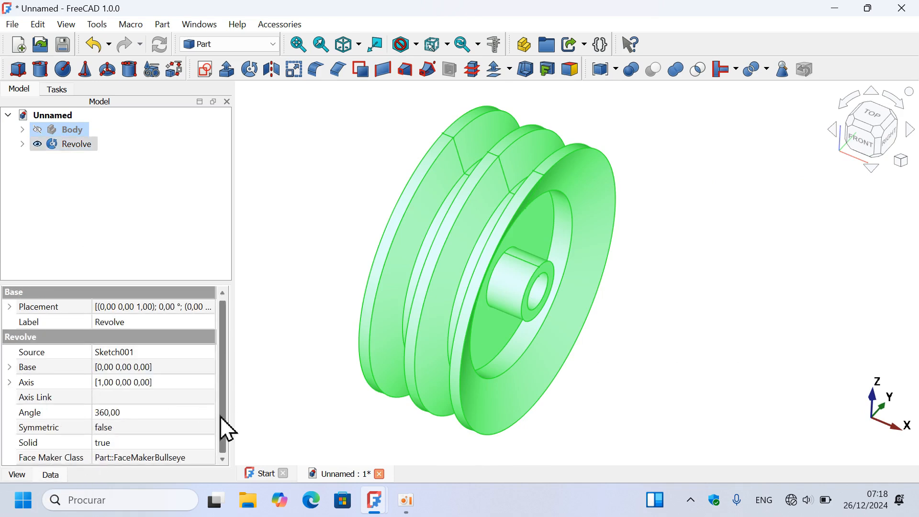
{"action": "left_click", "coordinate": [177, 413]}
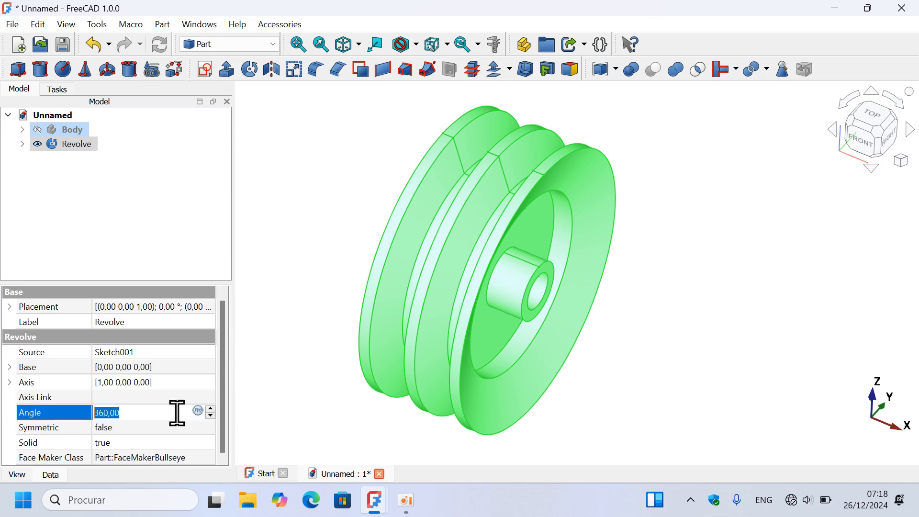
{"action": "type", "text": "270"}
{"action": "key", "text": "Return"}
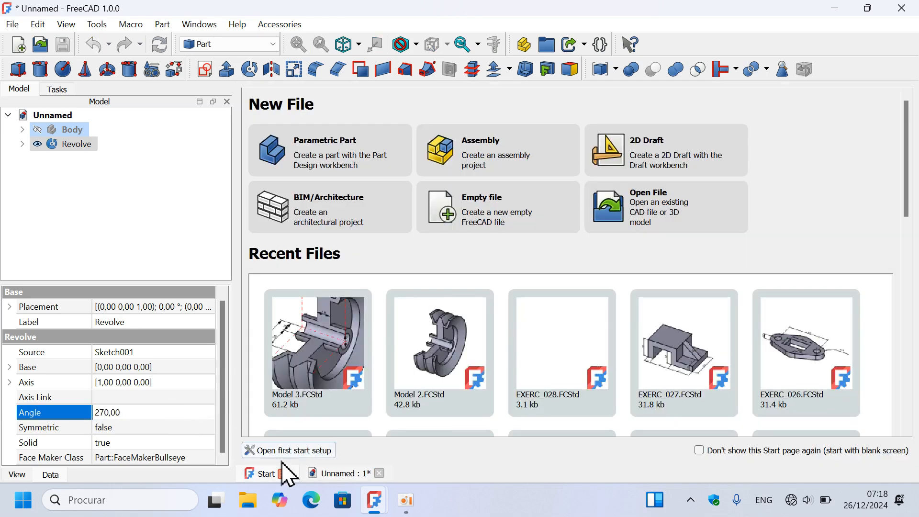
{"action": "left_click", "coordinate": [335, 474]}
{"action": "left_click", "coordinate": [627, 338]}
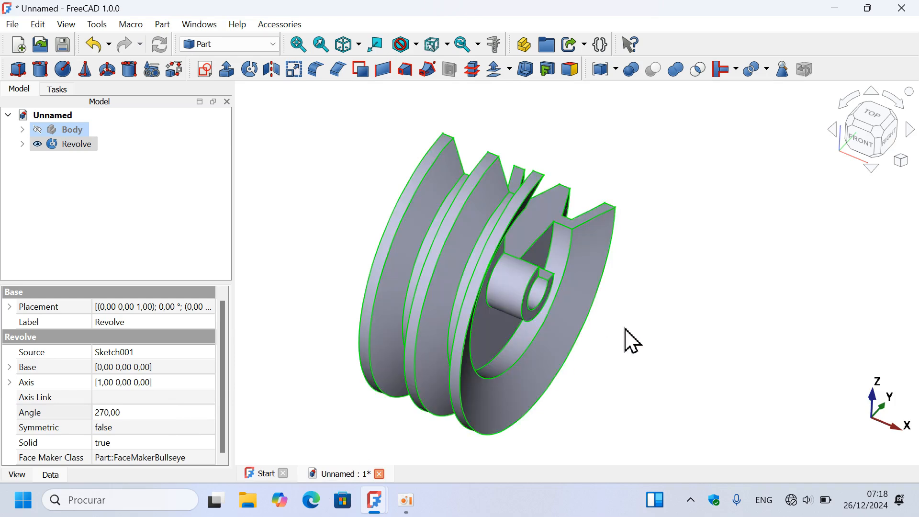
{"action": "middle_click_drag", "start_coordinate": [625, 328], "coordinate": [520, 319]}
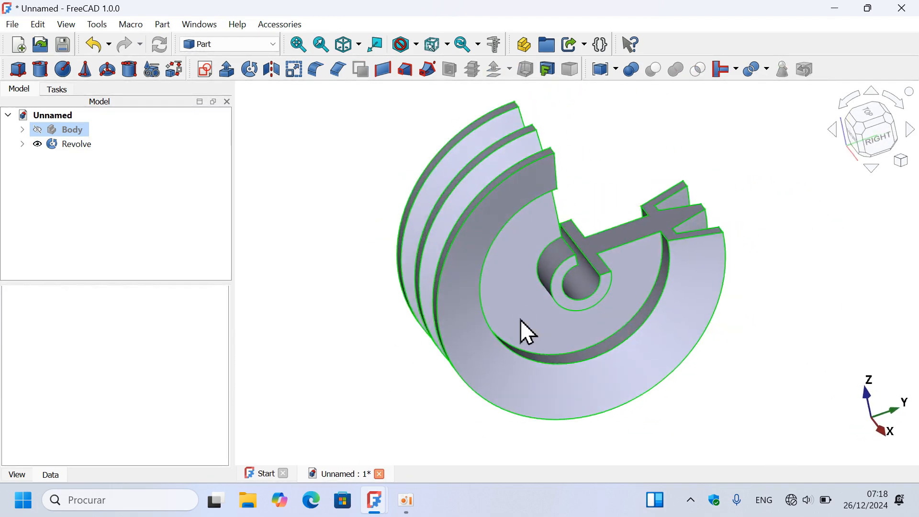
{"action": "key", "text": "Home"}
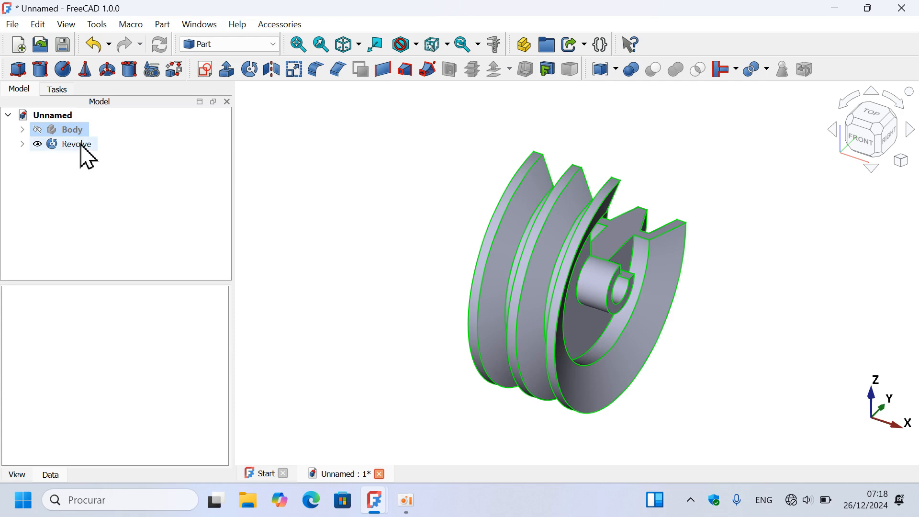
- Reverse the Revolve object's cutaway direction by setting its angle to -270°, and clear the selection in the model view
{"action": "left_click", "coordinate": [84, 146]}
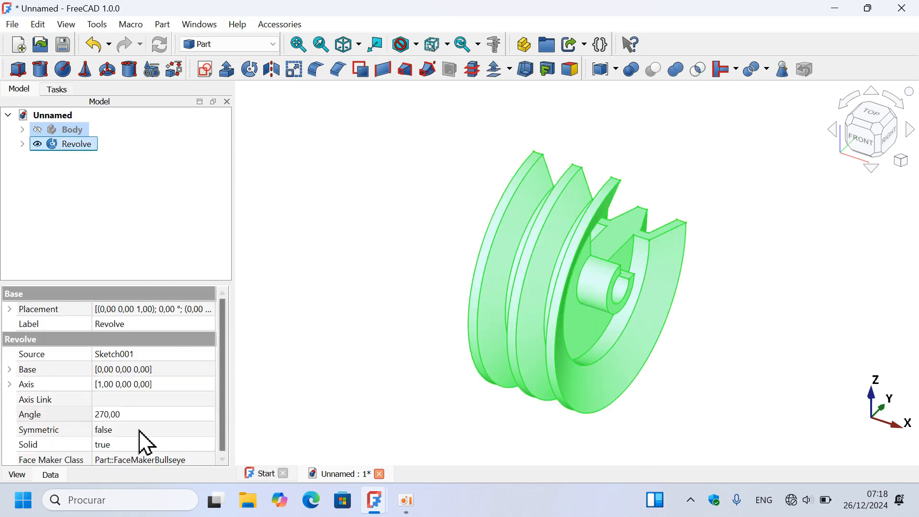
{"action": "left_click_drag", "start_coordinate": [224, 407], "coordinate": [225, 451]}
{"action": "left_click", "coordinate": [174, 412]}
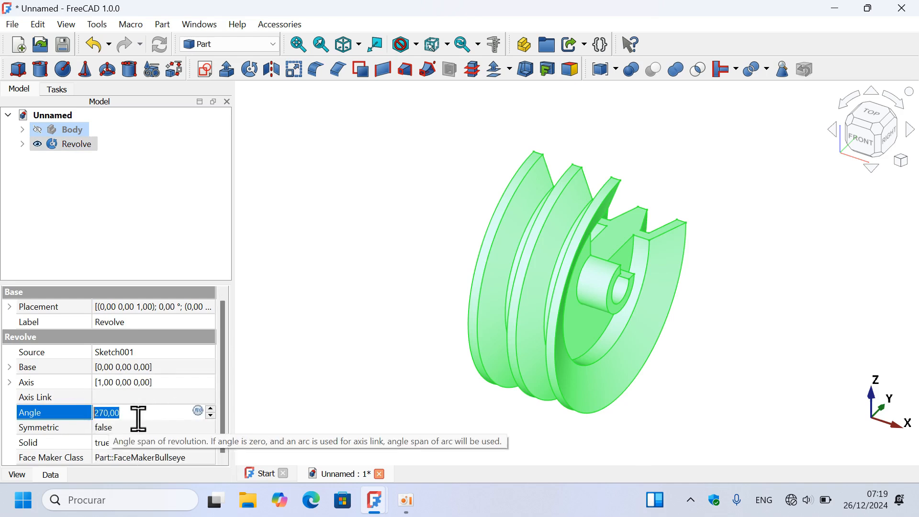
{"action": "type", "text": "-"}
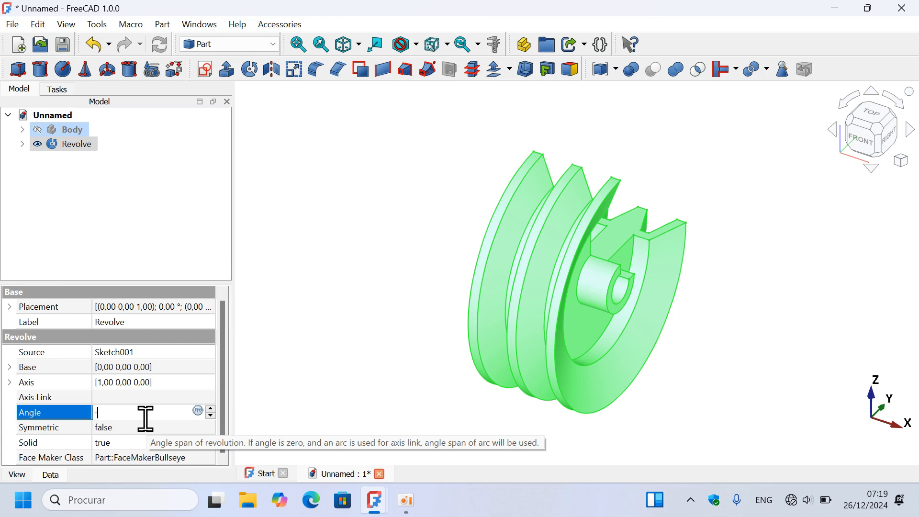
{"action": "key", "text": "Return"}
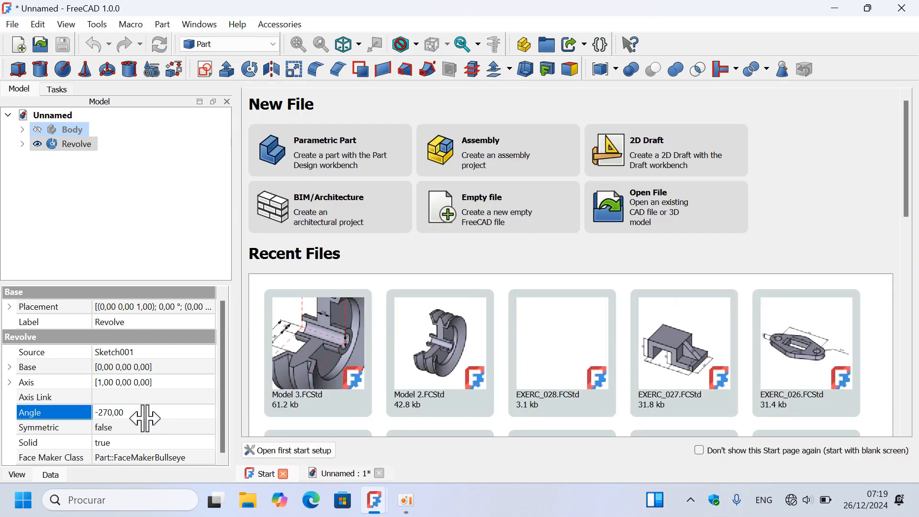
{"action": "left_click", "coordinate": [329, 472]}
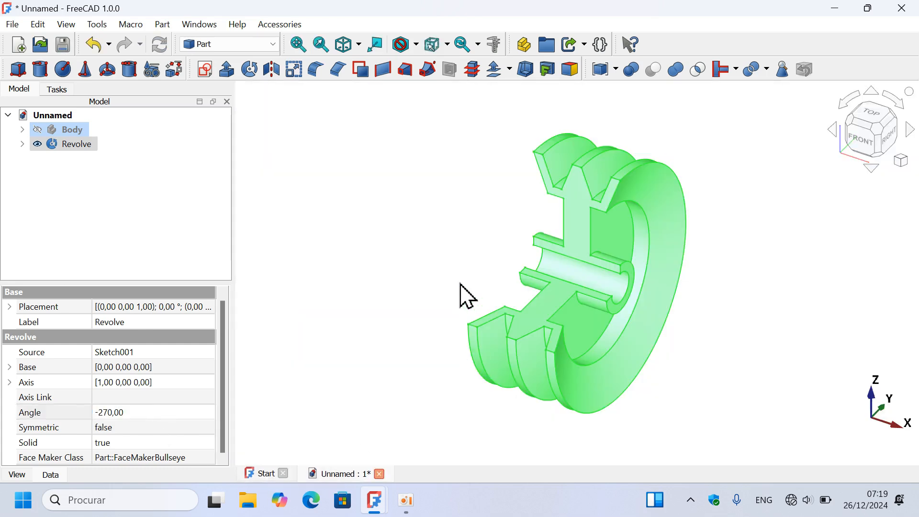
{"action": "left_click", "coordinate": [509, 239]}
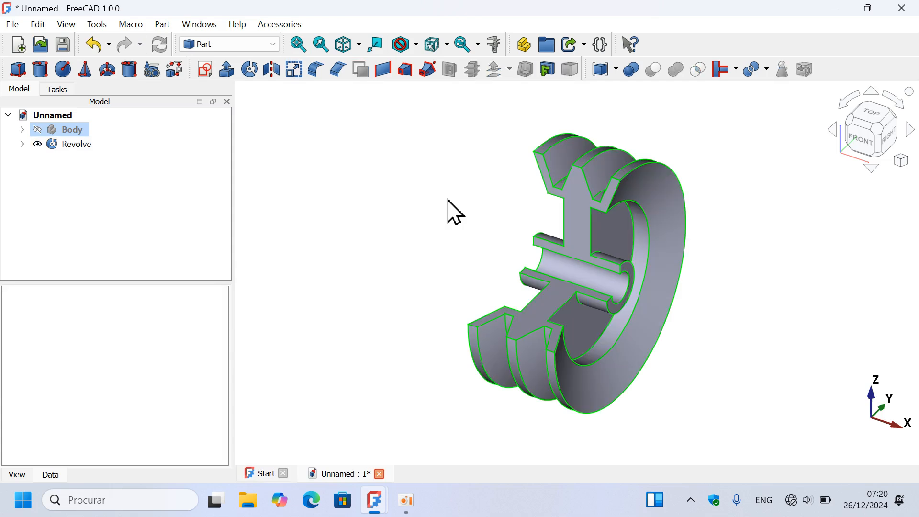